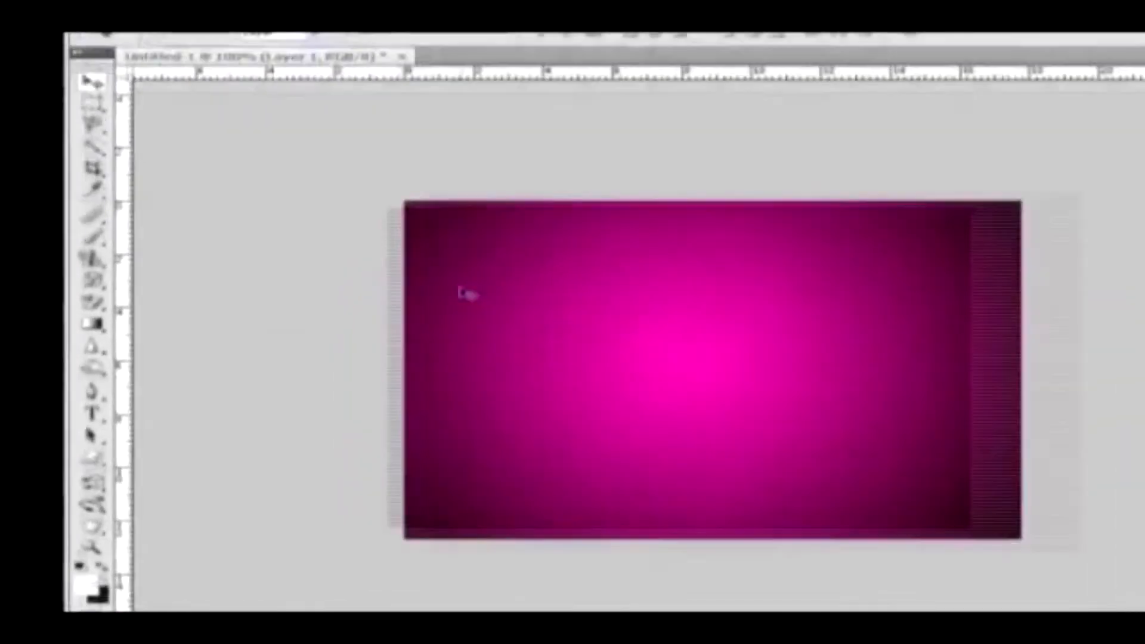
- Paint three white check marks across the upper part of the magenta canvas with the 10 px Brush tool
{"action": "key", "text": "b"}
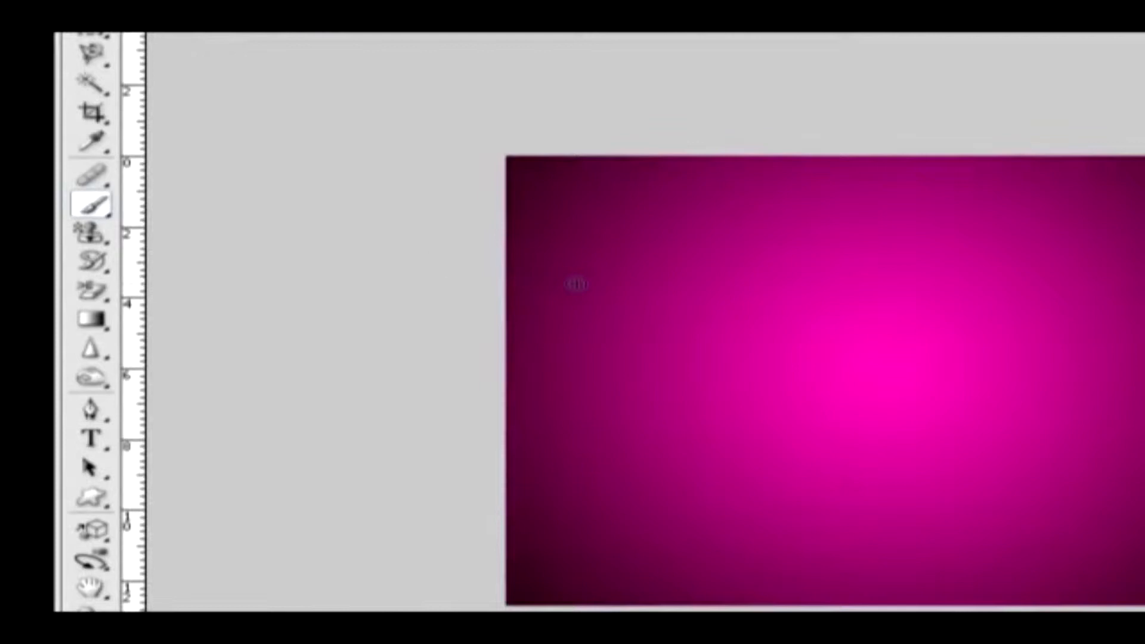
{"action": "mouse_move", "coordinate": [574, 284]}
{"action": "left_mouse_down"}
{"action": "mouse_move", "coordinate": [636, 325]}
{"action": "mouse_move", "coordinate": [662, 261]}
{"action": "left_mouse_up"}
{"action": "mouse_move", "coordinate": [763, 239]}
{"action": "left_mouse_down"}
{"action": "mouse_move", "coordinate": [800, 257]}
{"action": "mouse_move", "coordinate": [883, 205]}
{"action": "left_mouse_up"}
{"action": "mouse_move", "coordinate": [957, 207]}
{"action": "left_mouse_down"}
{"action": "mouse_move", "coordinate": [996, 238]}
{"action": "mouse_move", "coordinate": [1052, 200]}
{"action": "mouse_move", "coordinate": [1091, 191]}
{"action": "left_mouse_up"}
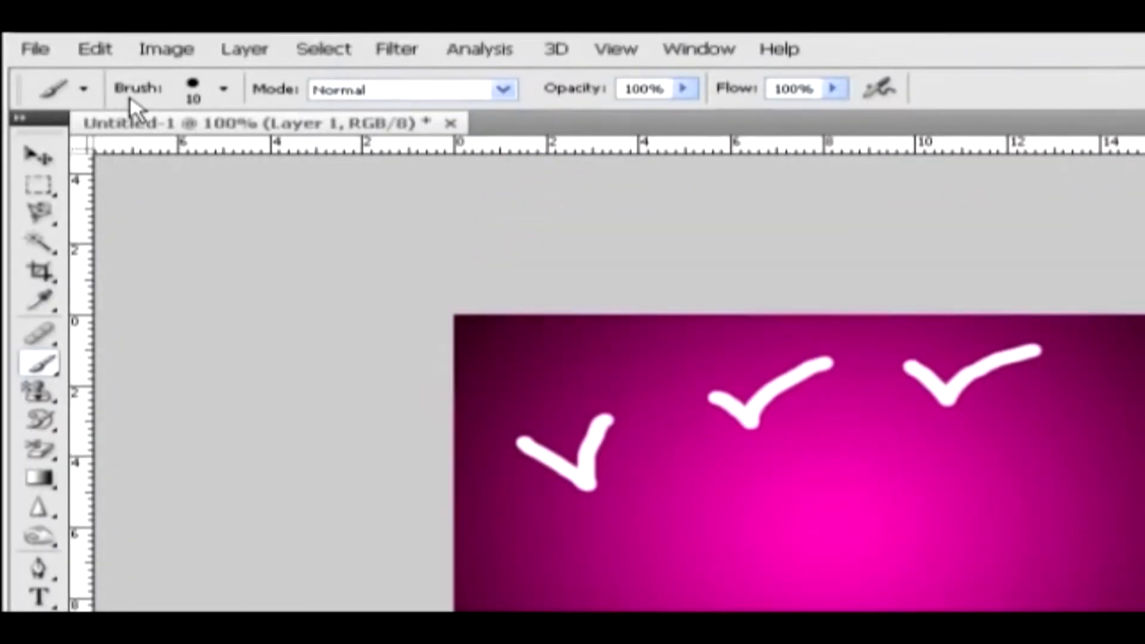
- Set the brush's master diameter to 37 px and its hardness to 85%
{"action": "left_click", "coordinate": [225, 90]}
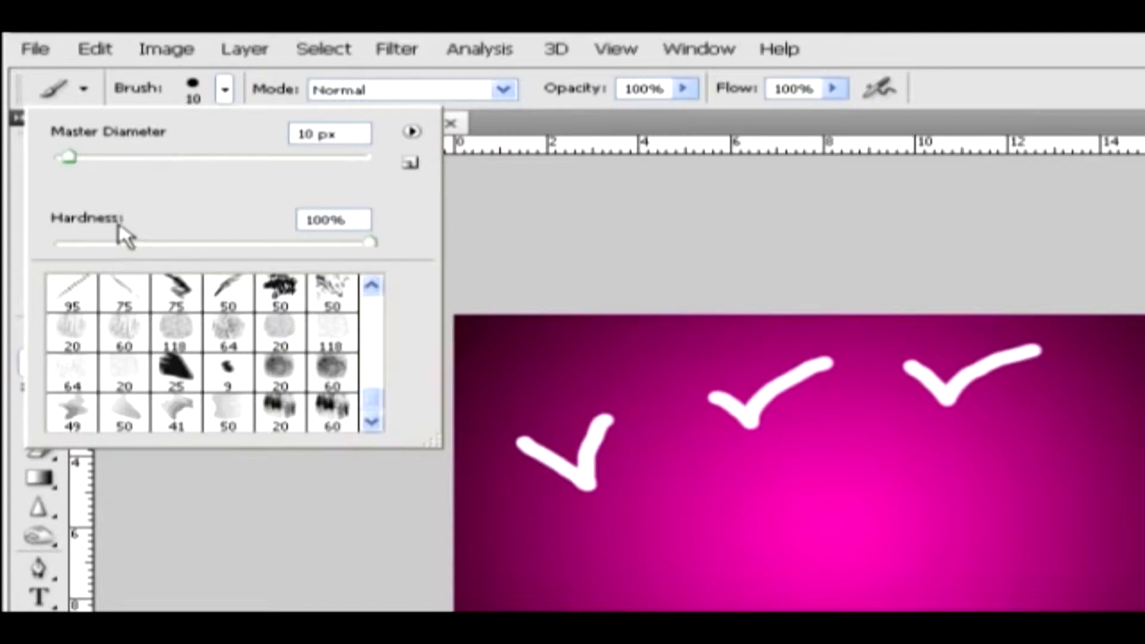
{"action": "left_click_drag", "start_coordinate": [72, 158], "coordinate": [112, 160]}
{"action": "left_click_drag", "start_coordinate": [366, 243], "coordinate": [322, 239]}
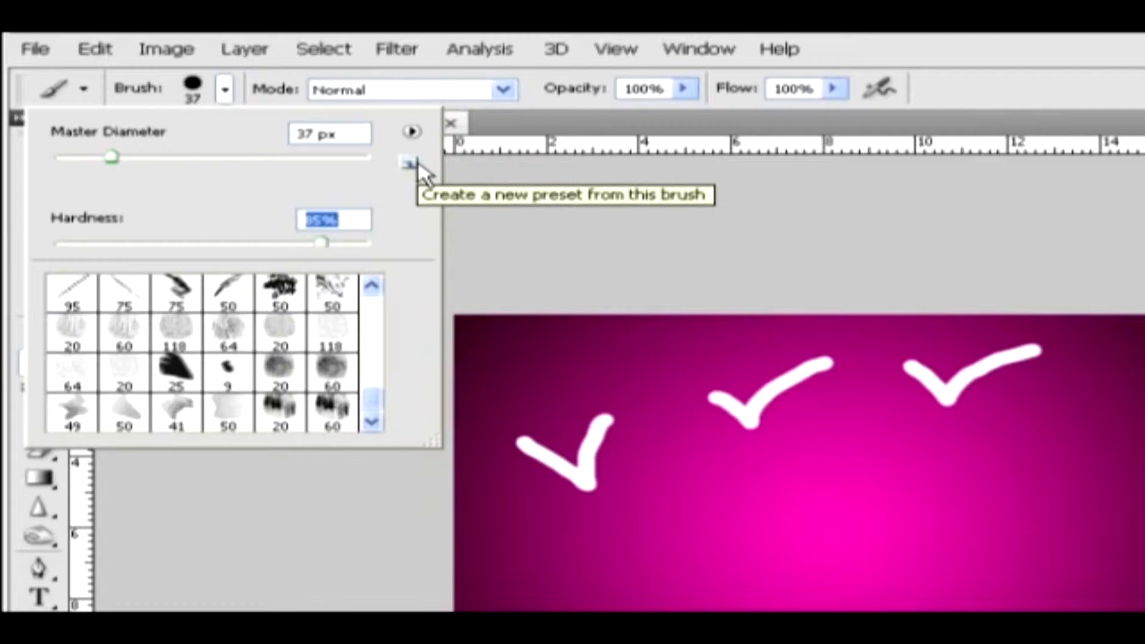
- Append the Faux Finish Brushes library to the current brush presets and look through the added brushes
{"action": "left_click", "coordinate": [411, 132]}
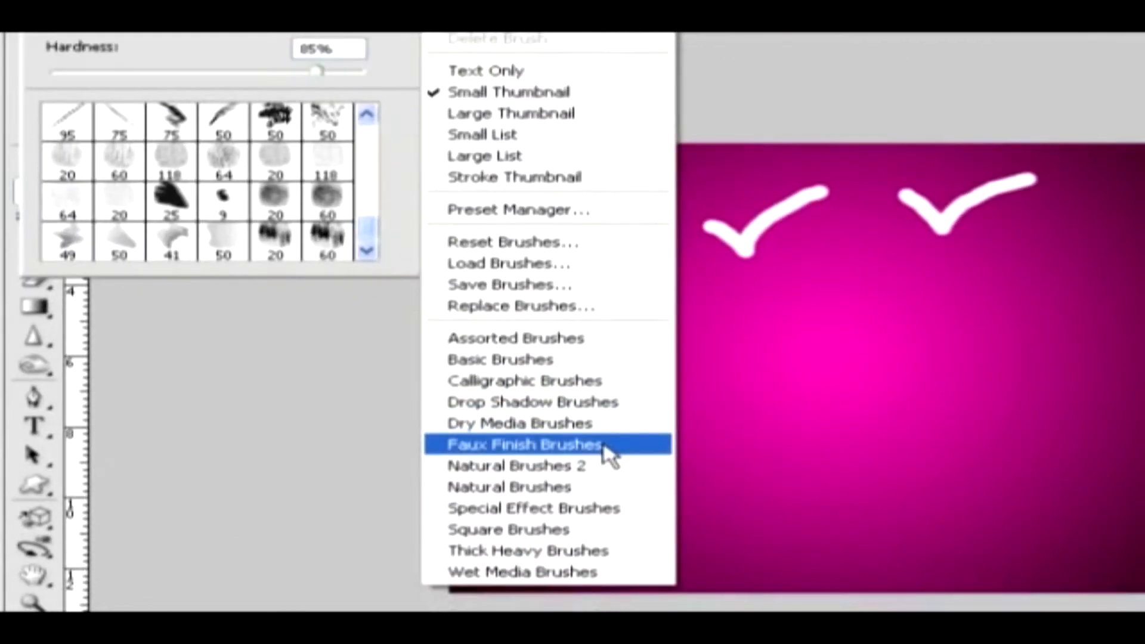
{"action": "left_click", "coordinate": [607, 452]}
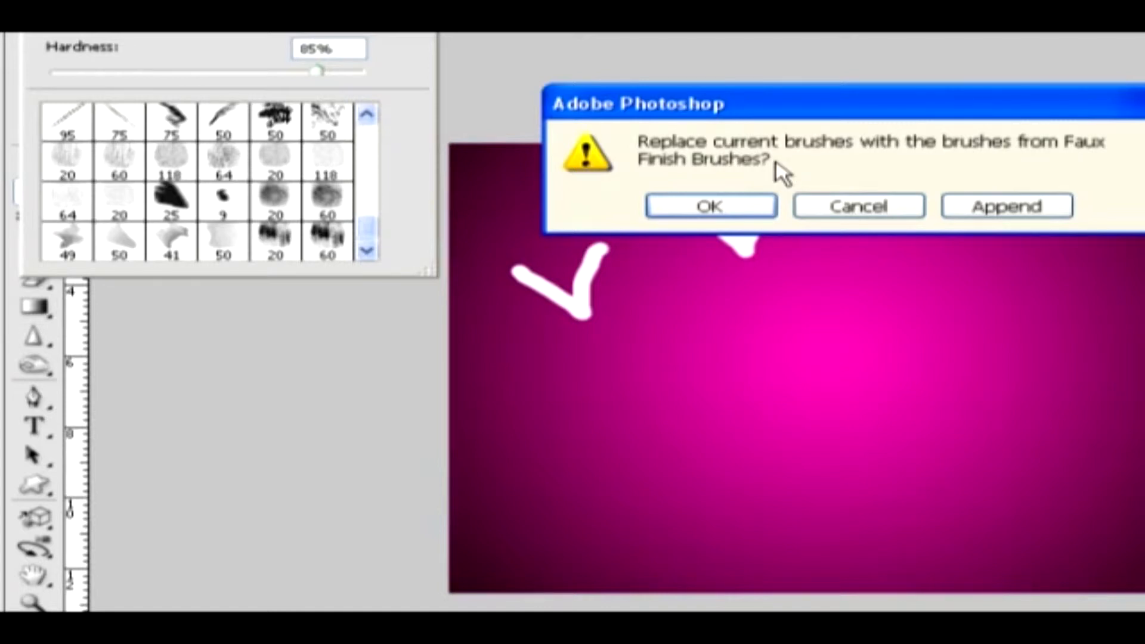
{"action": "left_click", "coordinate": [988, 210]}
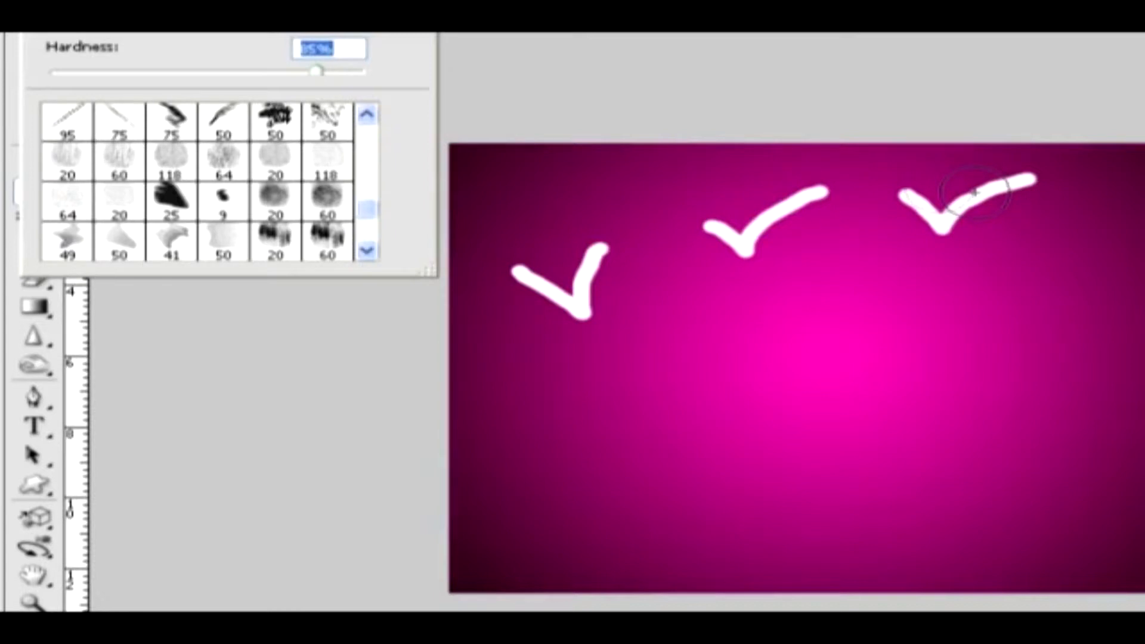
{"action": "left_click_drag", "start_coordinate": [370, 212], "coordinate": [376, 245]}
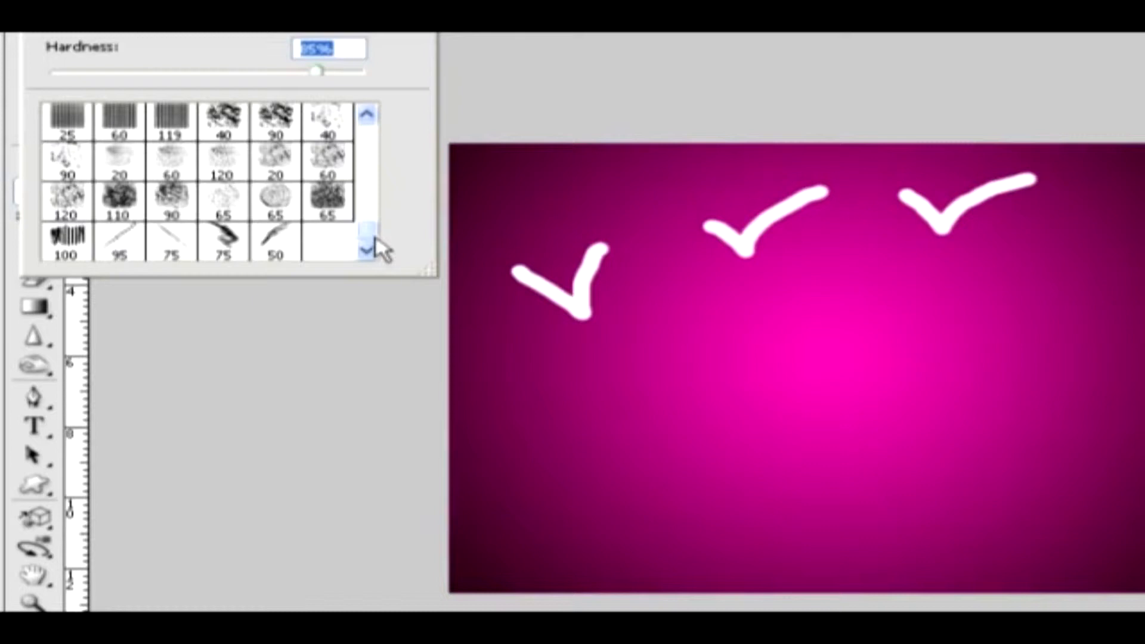
{"action": "left_click", "coordinate": [522, 58]}
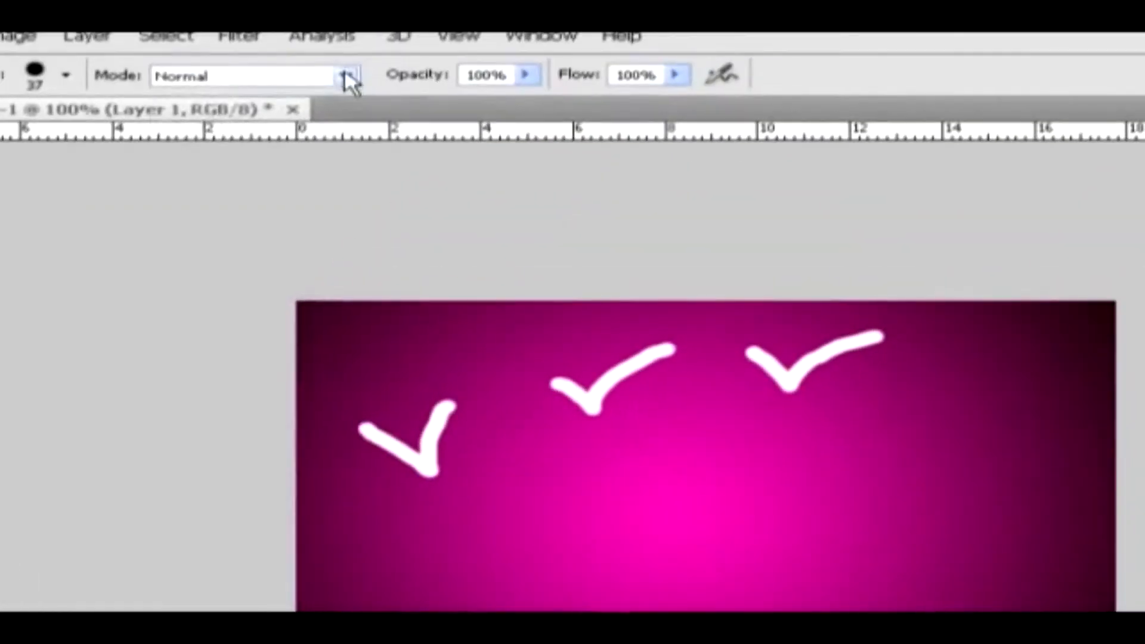
- Keep the brush blending mode at Normal and set its opacity to 81% and flow to 39%
{"action": "left_click", "coordinate": [348, 79]}
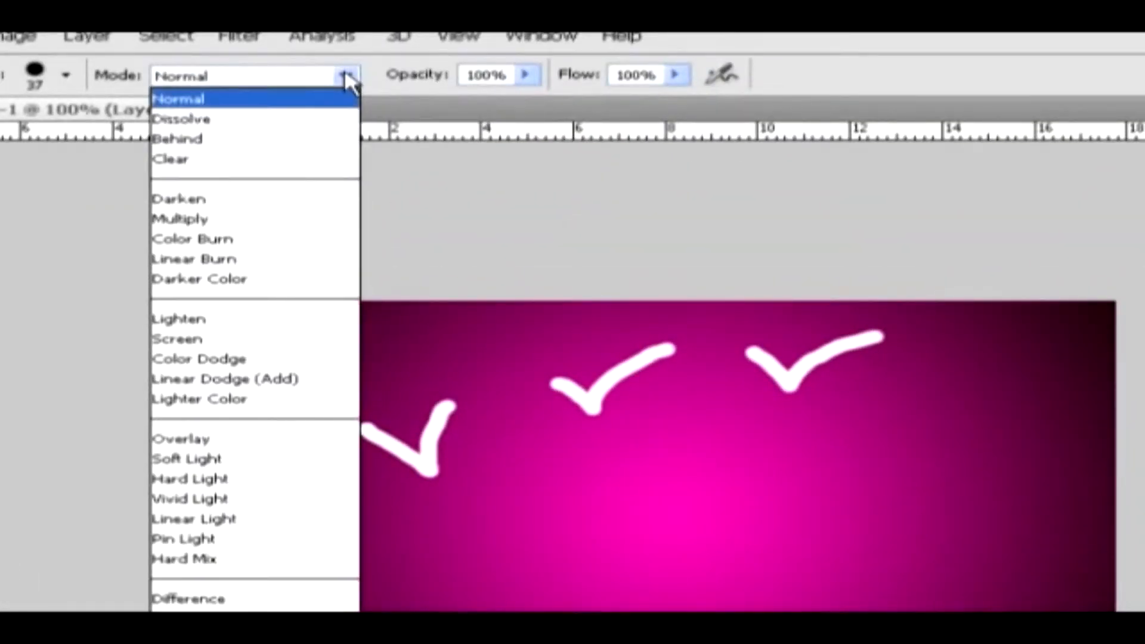
{"action": "left_click", "coordinate": [351, 77]}
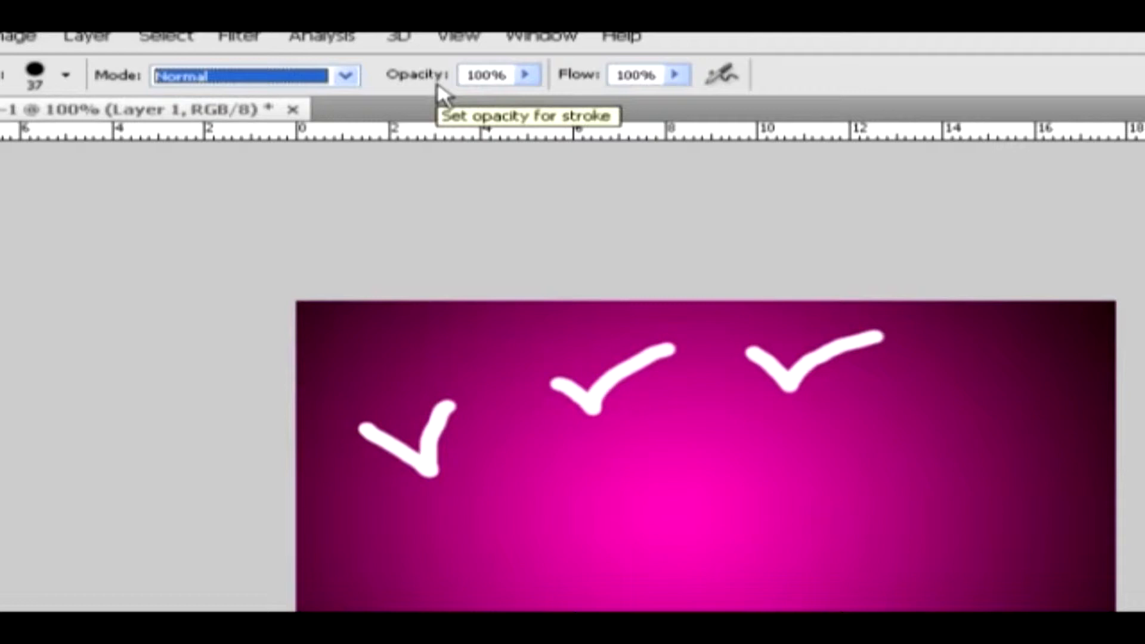
{"action": "left_click", "coordinate": [524, 74]}
{"action": "left_click_drag", "start_coordinate": [530, 106], "coordinate": [503, 109]}
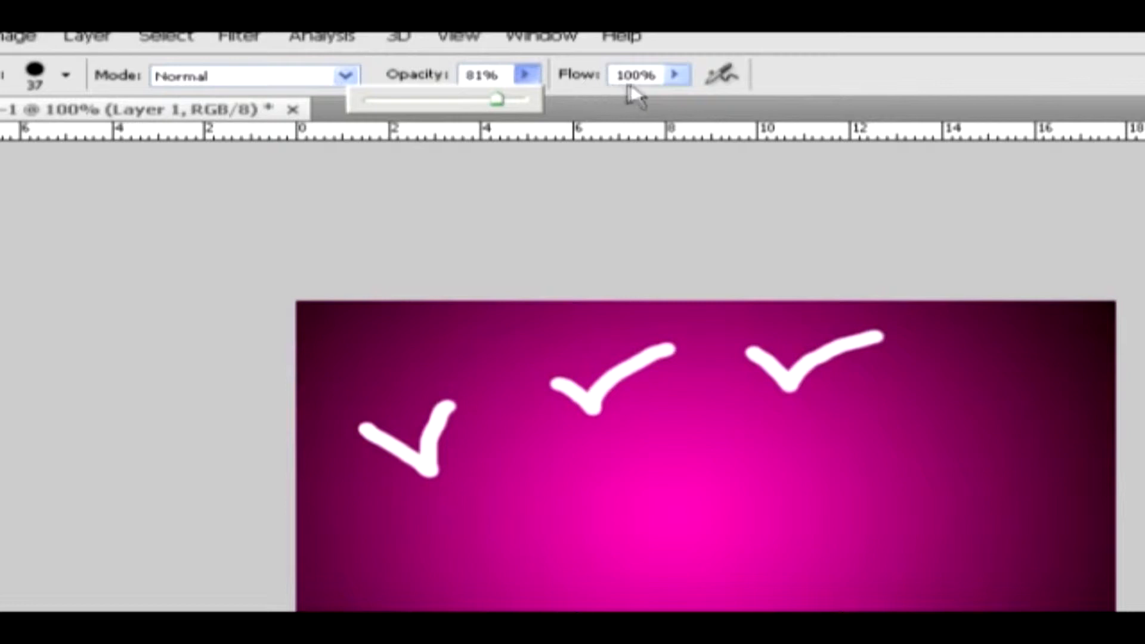
{"action": "left_click", "coordinate": [690, 79]}
{"action": "left_click_drag", "start_coordinate": [680, 100], "coordinate": [581, 109]}
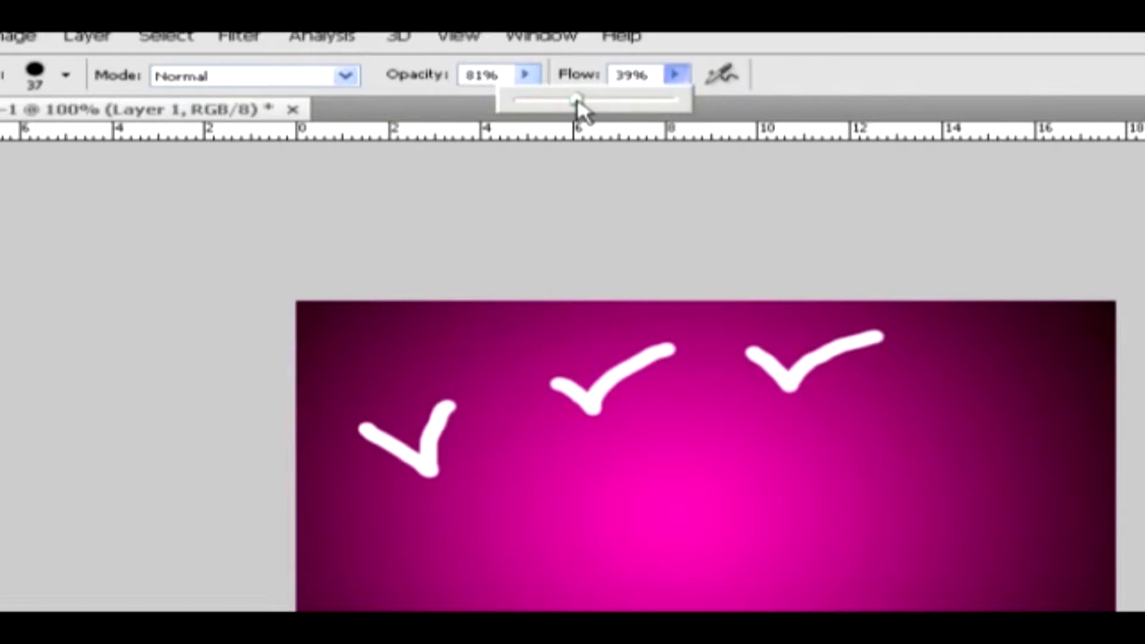
- Paint a wavy stroke across the canvas below the check marks, and build up a round white spot with the airbrush option on
{"action": "mouse_move", "coordinate": [480, 511]}
{"action": "left_mouse_down"}
{"action": "mouse_move", "coordinate": [540, 500]}
{"action": "mouse_move", "coordinate": [773, 520]}
{"action": "mouse_move", "coordinate": [945, 475]}
{"action": "mouse_move", "coordinate": [1027, 485]}
{"action": "left_mouse_up"}
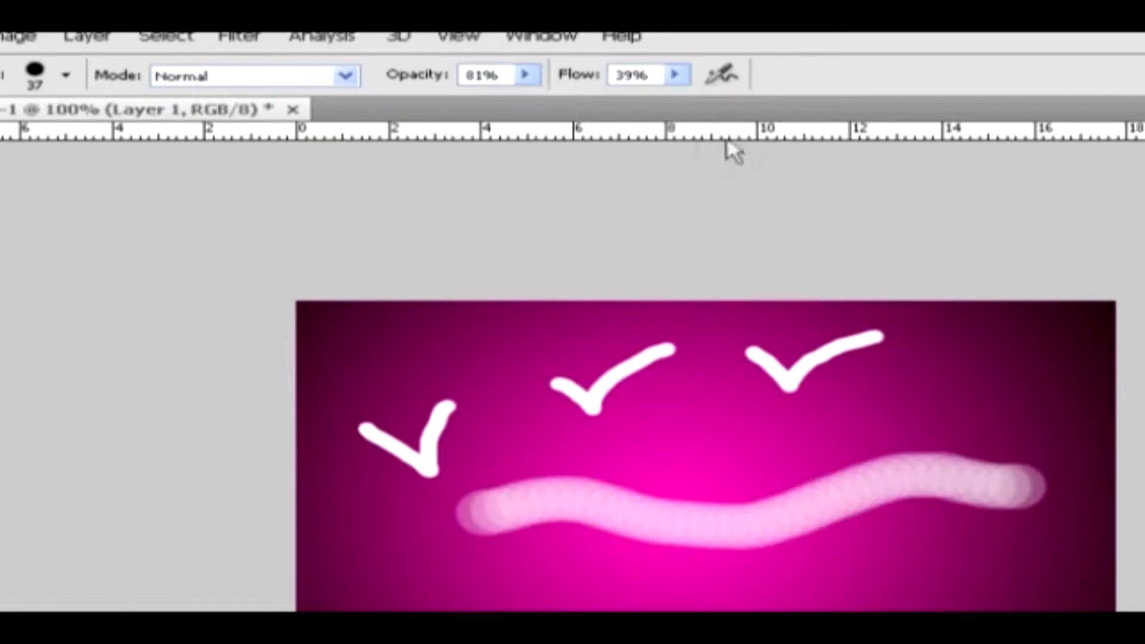
{"action": "left_click", "coordinate": [725, 78]}
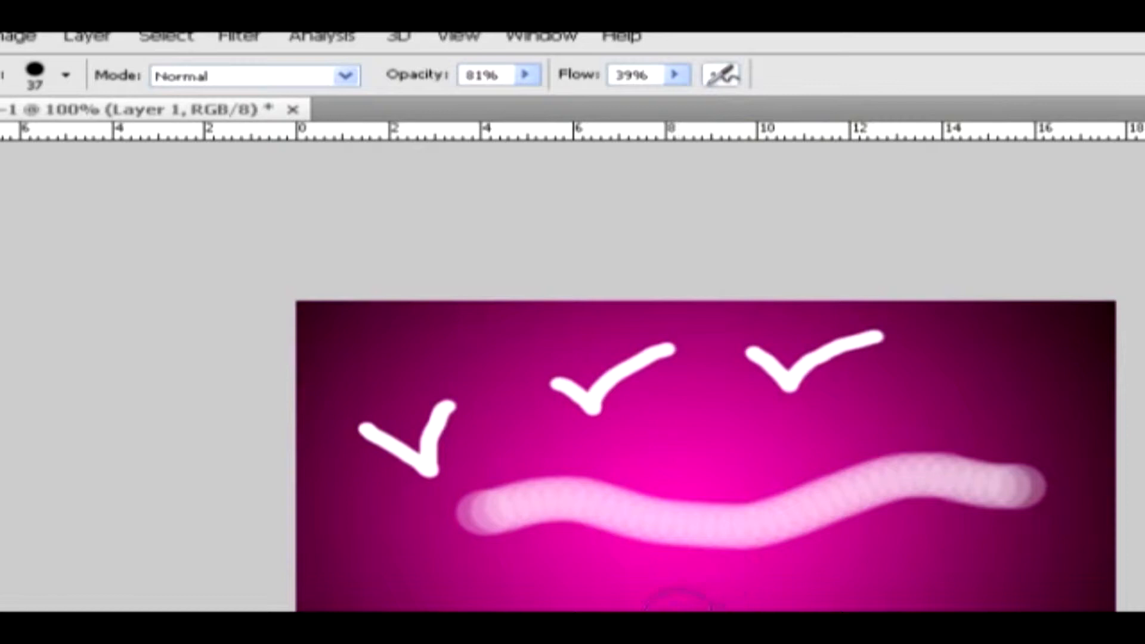
{"action": "left_click_drag", "start_coordinate": [959, 407], "coordinate": [960, 406]}
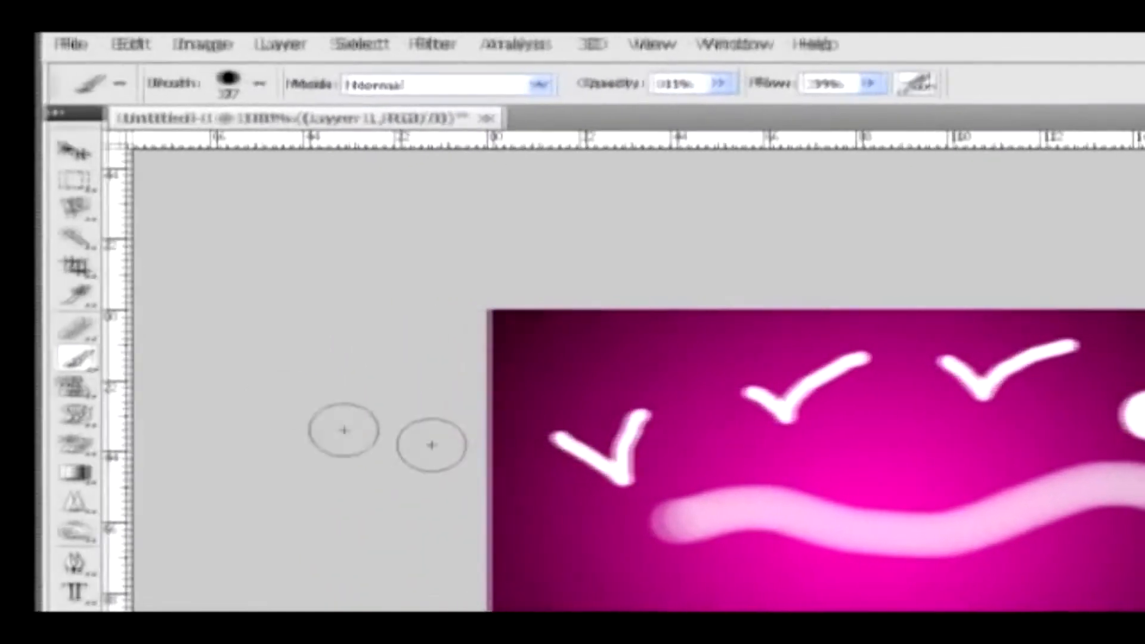
- Draw a row of three white check marks beneath the wavy stroke with the Pencil tool
{"action": "right_click", "coordinate": [83, 361]}
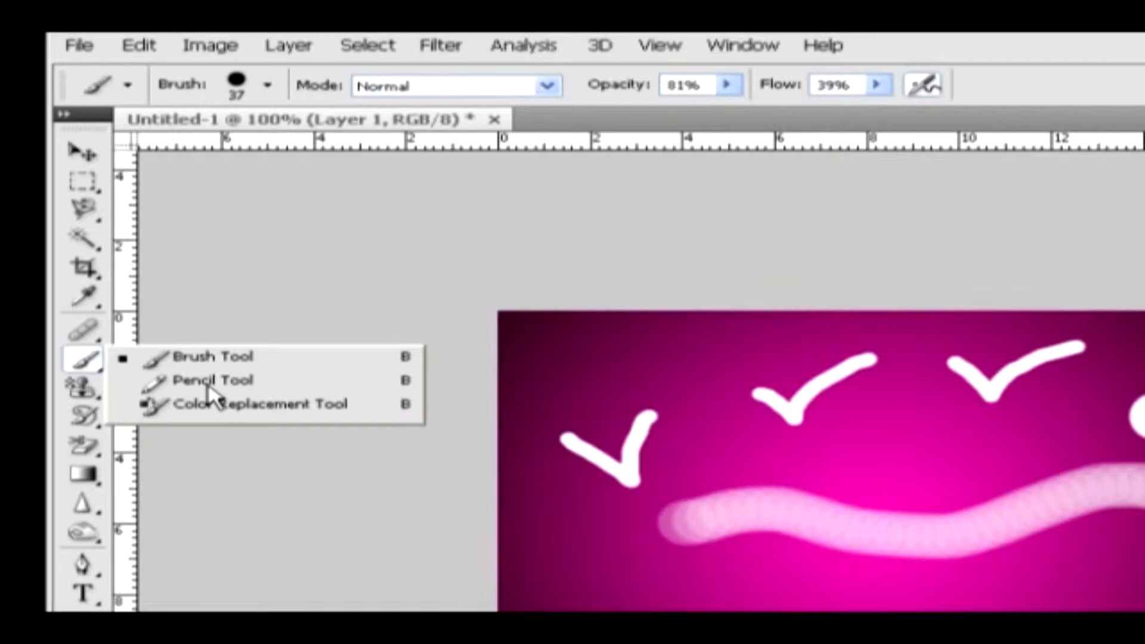
{"action": "left_click", "coordinate": [209, 381]}
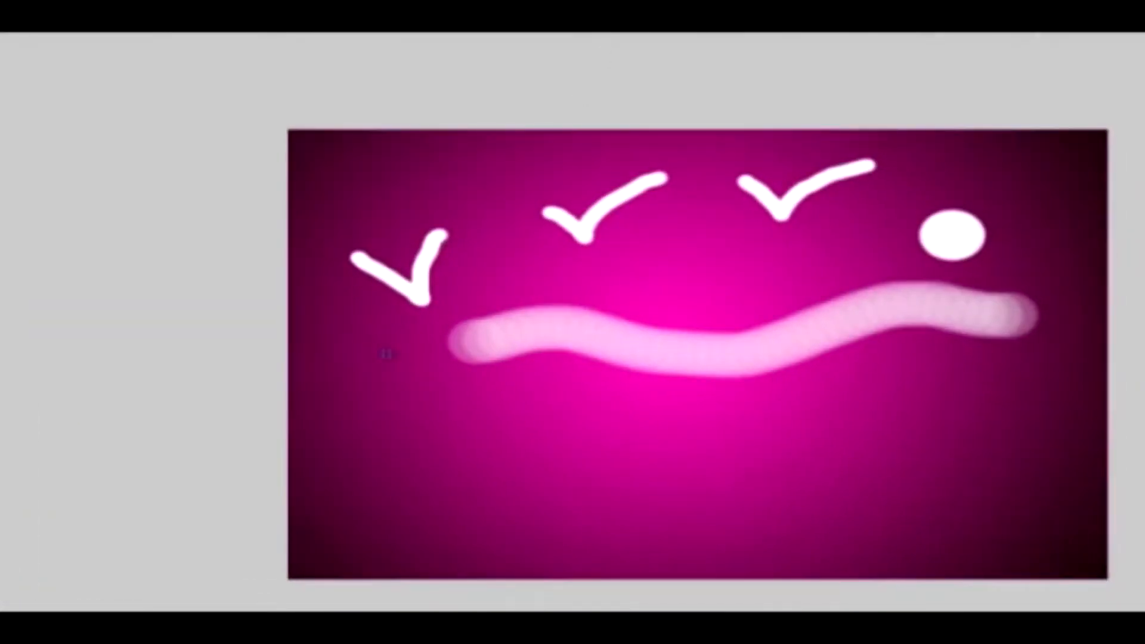
{"action": "mouse_move", "coordinate": [384, 396]}
{"action": "left_mouse_down"}
{"action": "mouse_move", "coordinate": [430, 425]}
{"action": "mouse_move", "coordinate": [439, 384]}
{"action": "mouse_move", "coordinate": [468, 365]}
{"action": "left_mouse_up"}
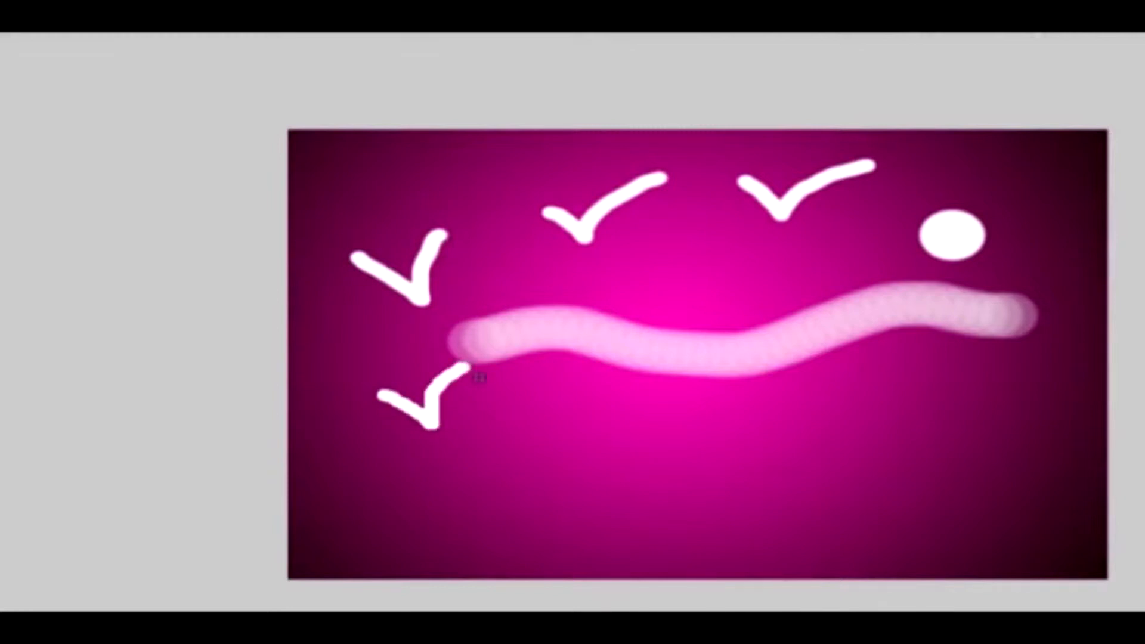
{"action": "mouse_move", "coordinate": [549, 391]}
{"action": "left_mouse_down"}
{"action": "mouse_move", "coordinate": [595, 417]}
{"action": "mouse_move", "coordinate": [630, 359]}
{"action": "left_mouse_up"}
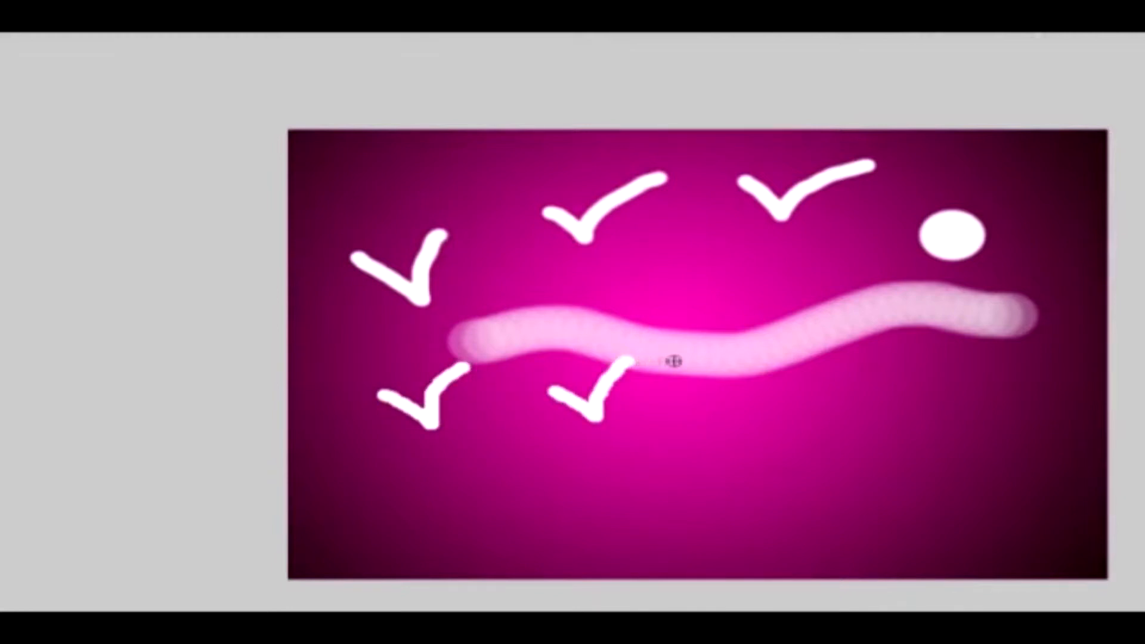
{"action": "mouse_move", "coordinate": [732, 367]}
{"action": "left_mouse_down"}
{"action": "mouse_move", "coordinate": [749, 398]}
{"action": "mouse_move", "coordinate": [823, 358]}
{"action": "left_mouse_up"}
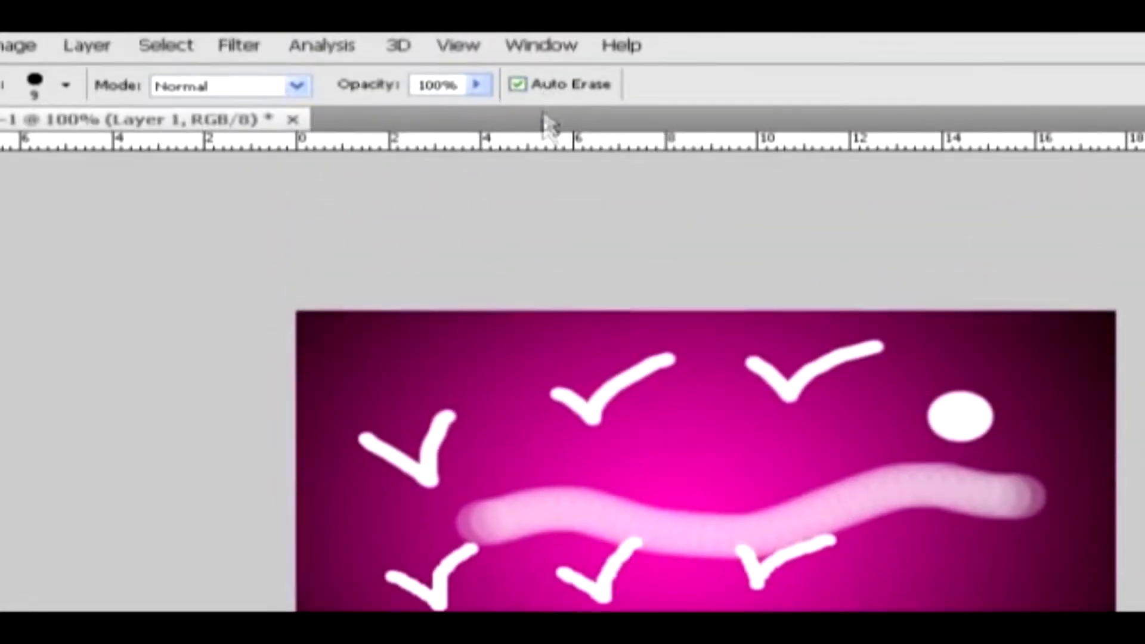
- Draw three more pencil check marks between and beside the lower row of check marks with Auto Erase on
{"action": "left_click_drag", "start_coordinate": [521, 598], "coordinate": [538, 567]}
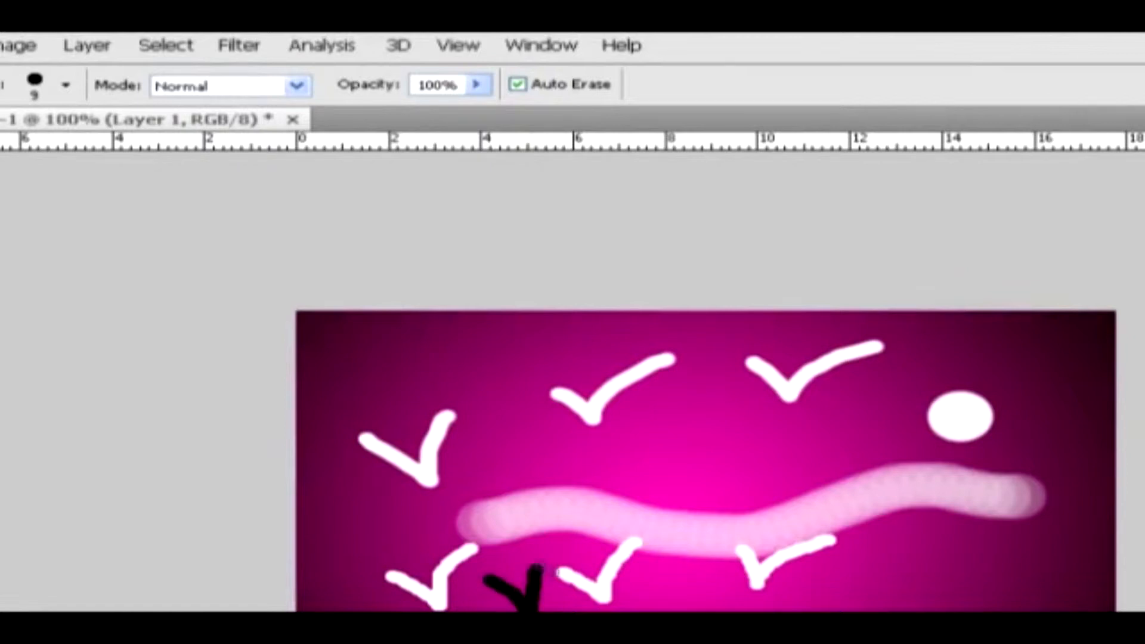
{"action": "mouse_move", "coordinate": [653, 581]}
{"action": "left_mouse_down"}
{"action": "mouse_move", "coordinate": [703, 609]}
{"action": "mouse_move", "coordinate": [721, 576]}
{"action": "left_mouse_up"}
{"action": "mouse_move", "coordinate": [840, 574]}
{"action": "left_mouse_down"}
{"action": "mouse_move", "coordinate": [885, 601]}
{"action": "mouse_move", "coordinate": [933, 558]}
{"action": "left_mouse_up"}
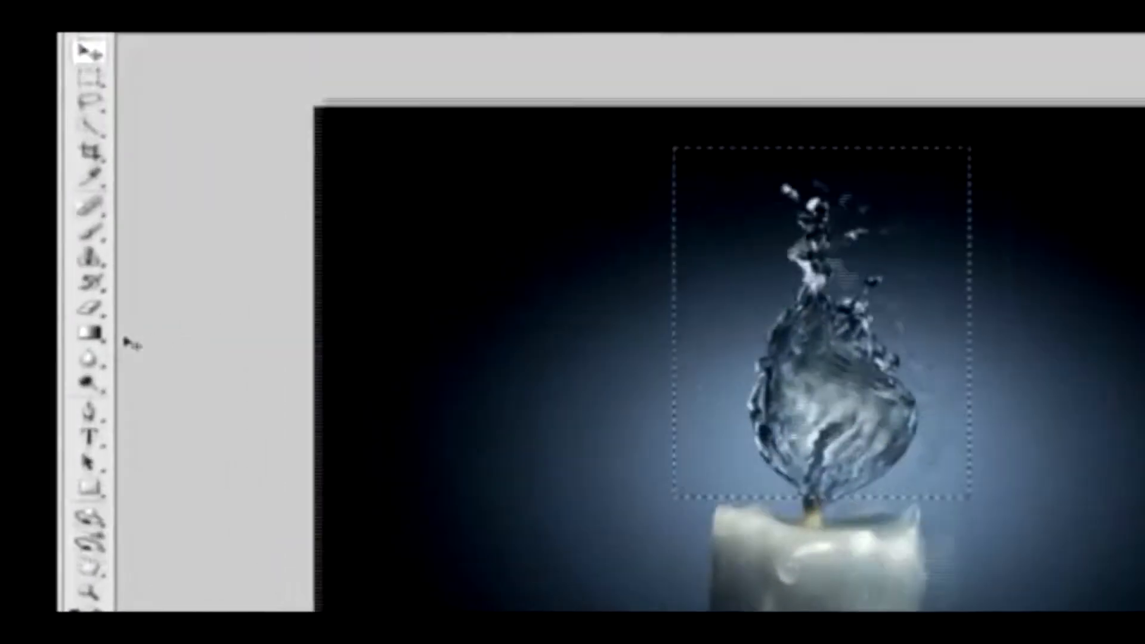
- Open the Gradient tool's Black, White gradient for editing in the candle image and name it gra
{"action": "left_click", "coordinate": [85, 333]}
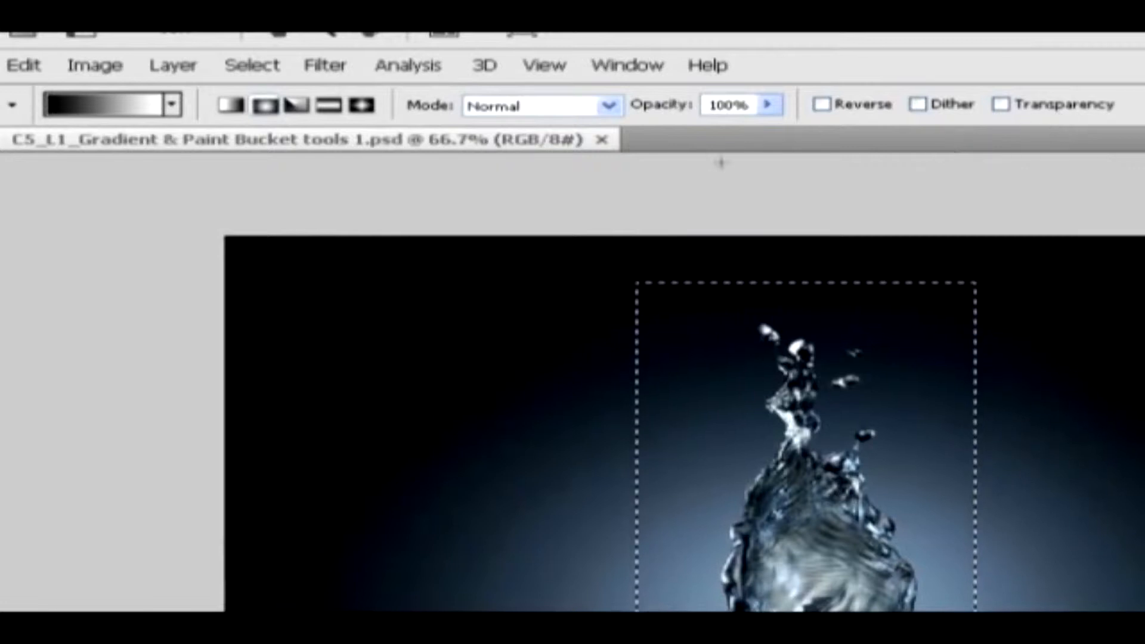
{"action": "left_click", "coordinate": [130, 111]}
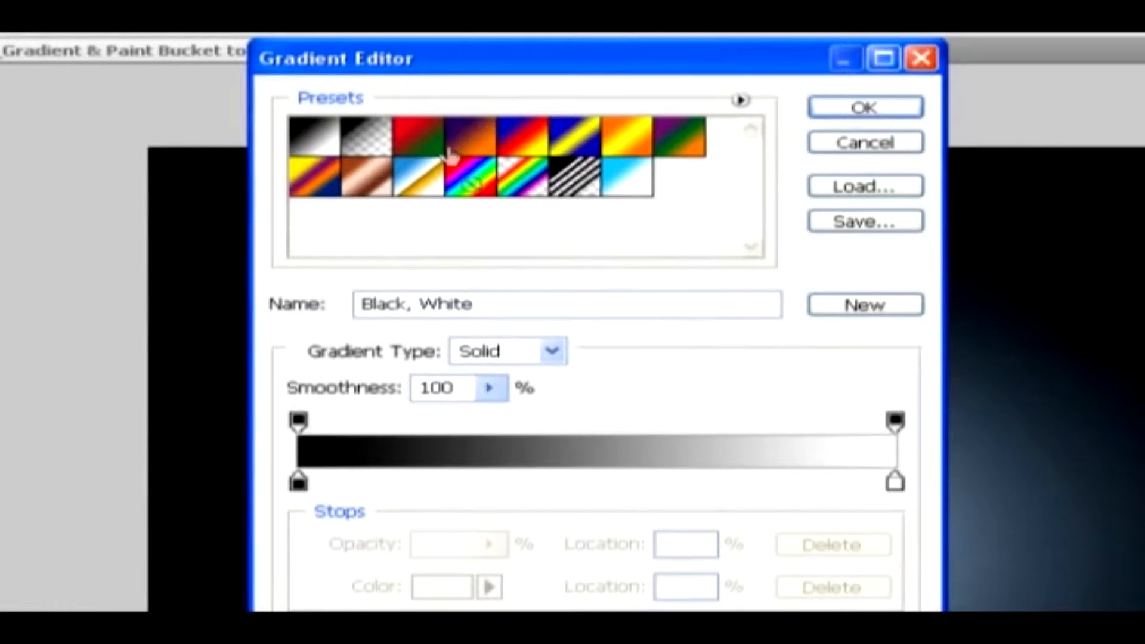
{"action": "left_click_drag", "start_coordinate": [485, 303], "coordinate": [315, 302]}
{"action": "type", "text": "gra"}
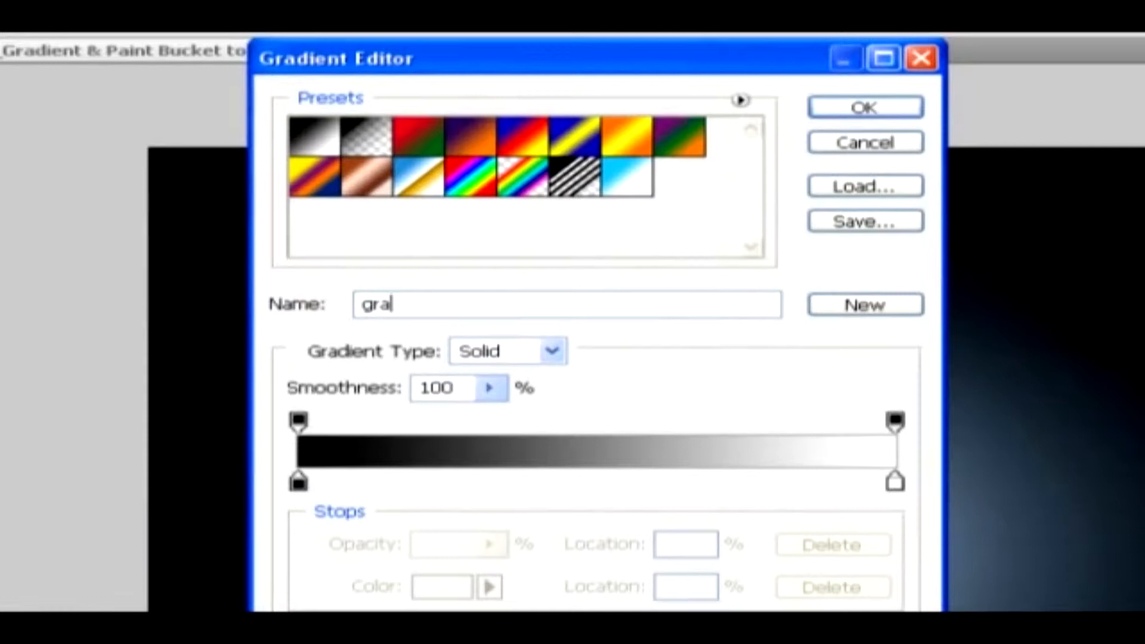
- Choose Solid as the gradient type and set the smoothness to 85%
{"action": "left_click", "coordinate": [552, 352]}
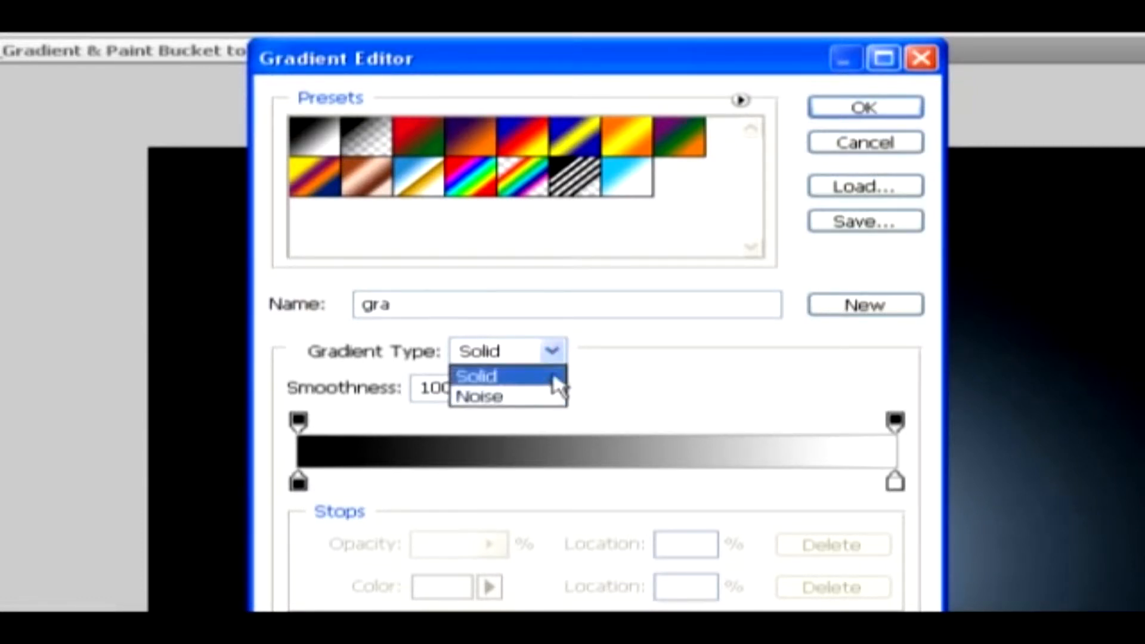
{"action": "left_click", "coordinate": [554, 377]}
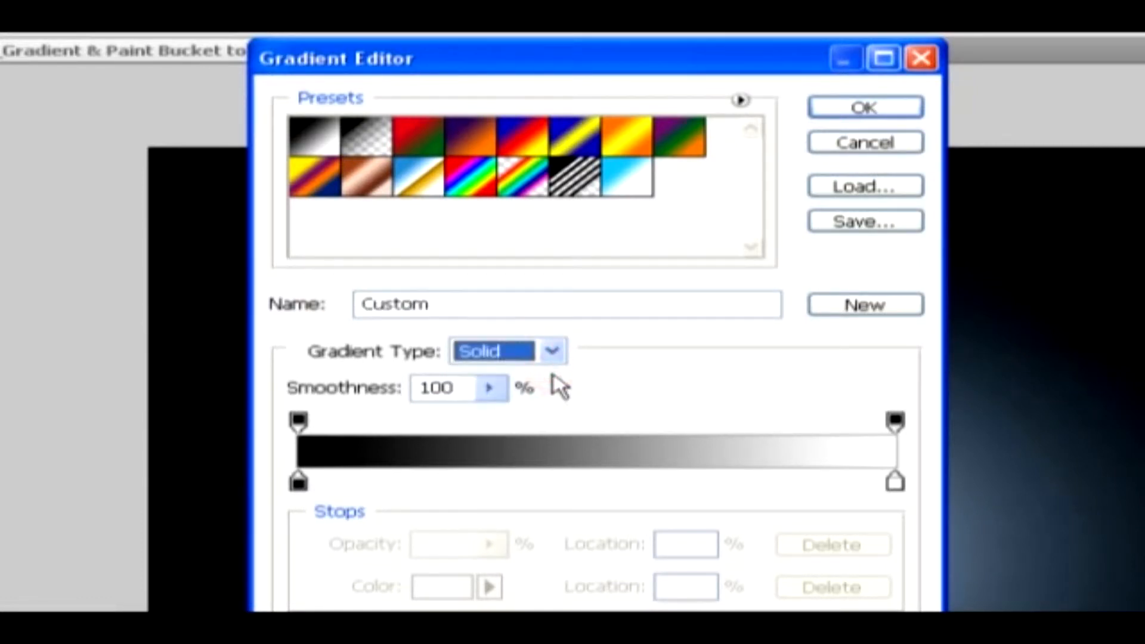
{"action": "left_click", "coordinate": [490, 389]}
{"action": "left_click_drag", "start_coordinate": [491, 422], "coordinate": [472, 424]}
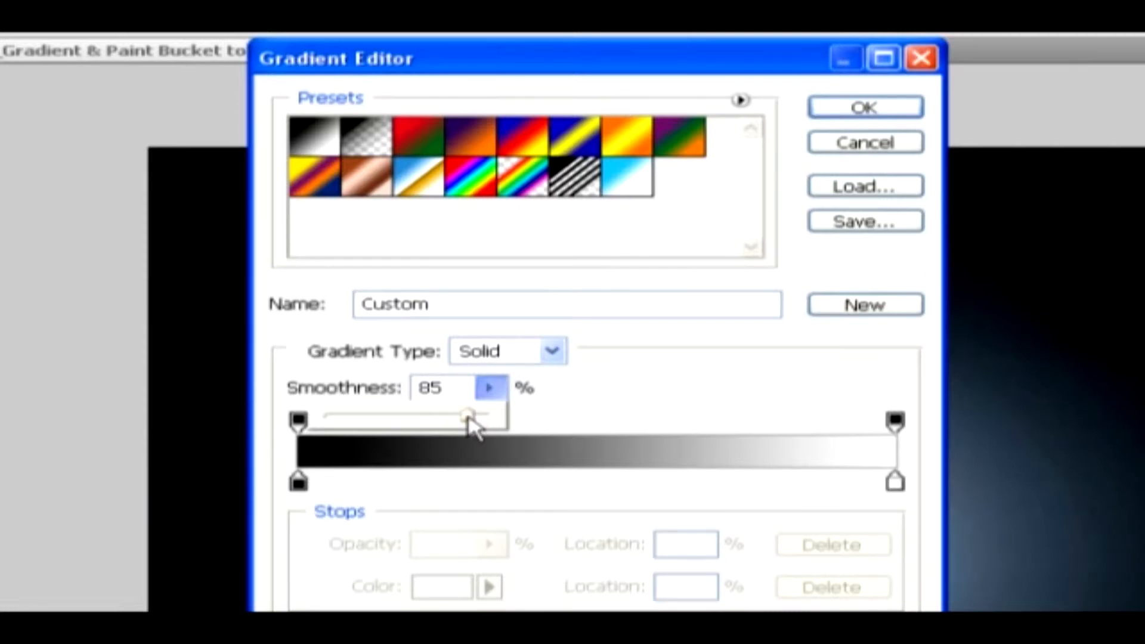
- Move the gradient's black stop to 10% and white stop to 92%, and add a white color stop at 38%
{"action": "left_click_drag", "start_coordinate": [307, 496], "coordinate": [357, 490]}
{"action": "left_click_drag", "start_coordinate": [893, 484], "coordinate": [853, 486]}
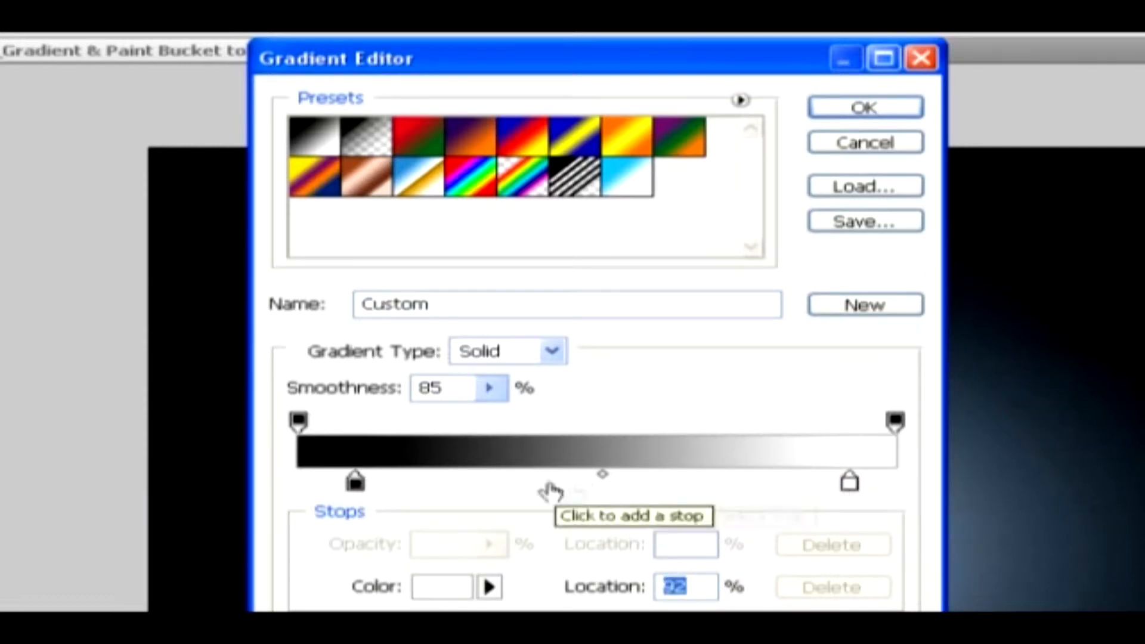
{"action": "left_click", "coordinate": [522, 477]}
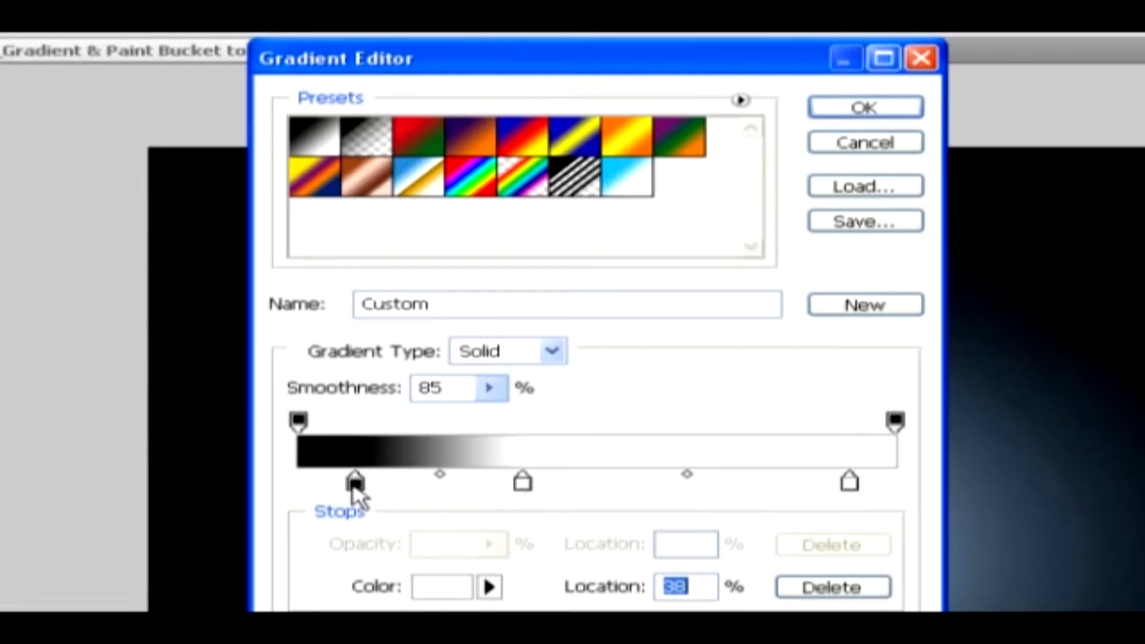
- Change the color of the gradient's black stop to cyan 03e8e0
{"action": "left_click", "coordinate": [354, 483]}
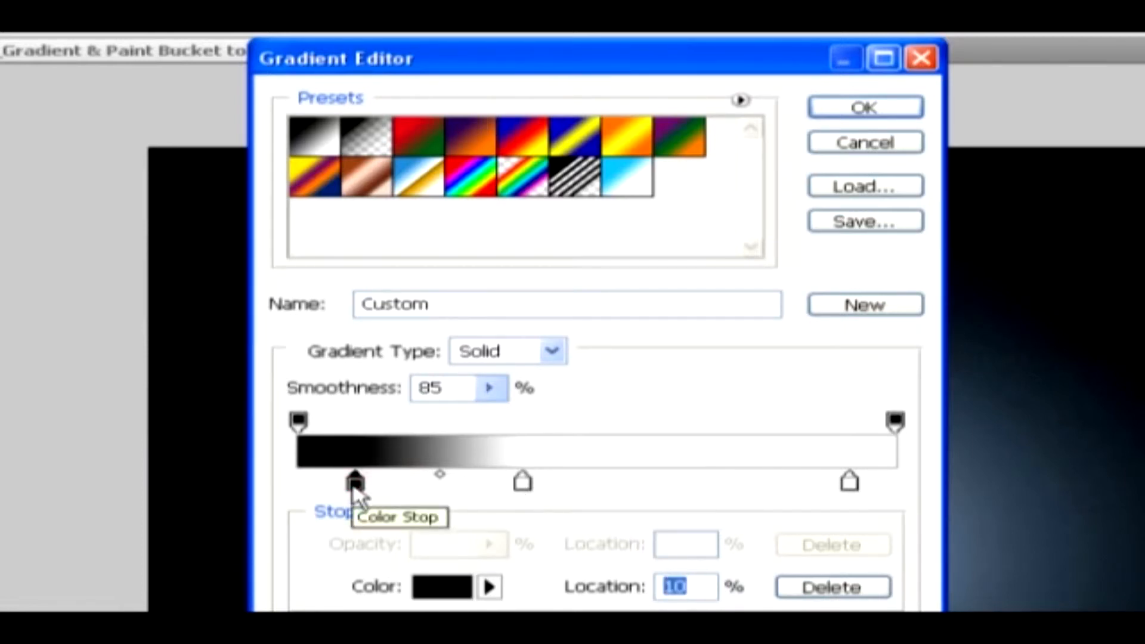
{"action": "left_click", "coordinate": [441, 590]}
{"action": "left_click", "coordinate": [718, 282]}
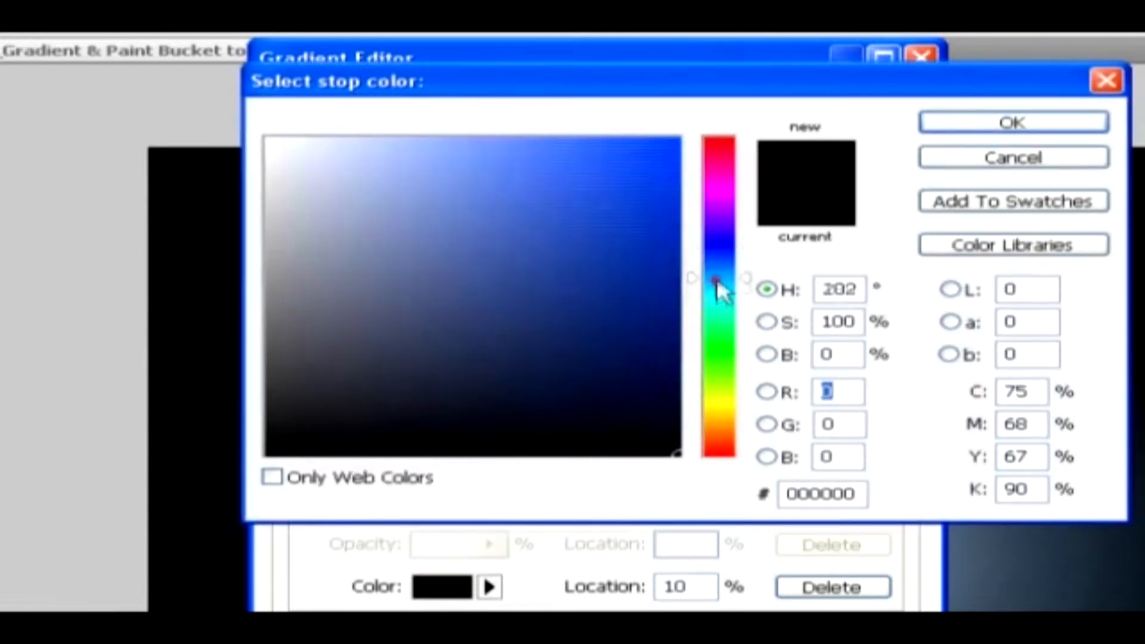
{"action": "left_click_drag", "start_coordinate": [717, 283], "coordinate": [718, 299]}
{"action": "left_click", "coordinate": [674, 166]}
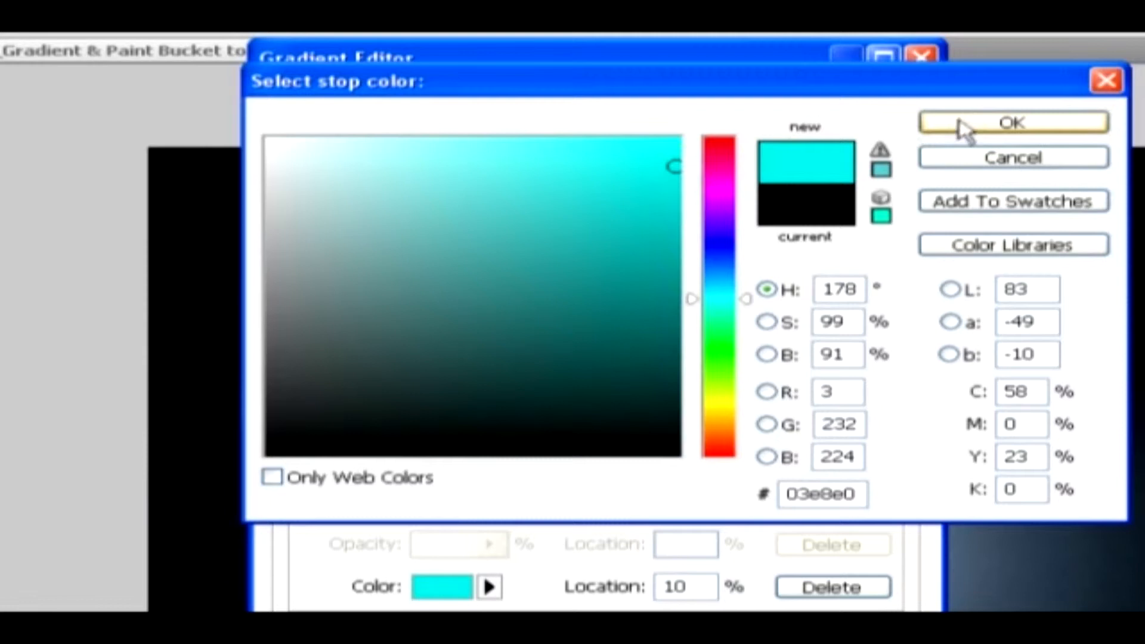
{"action": "left_click", "coordinate": [961, 123]}
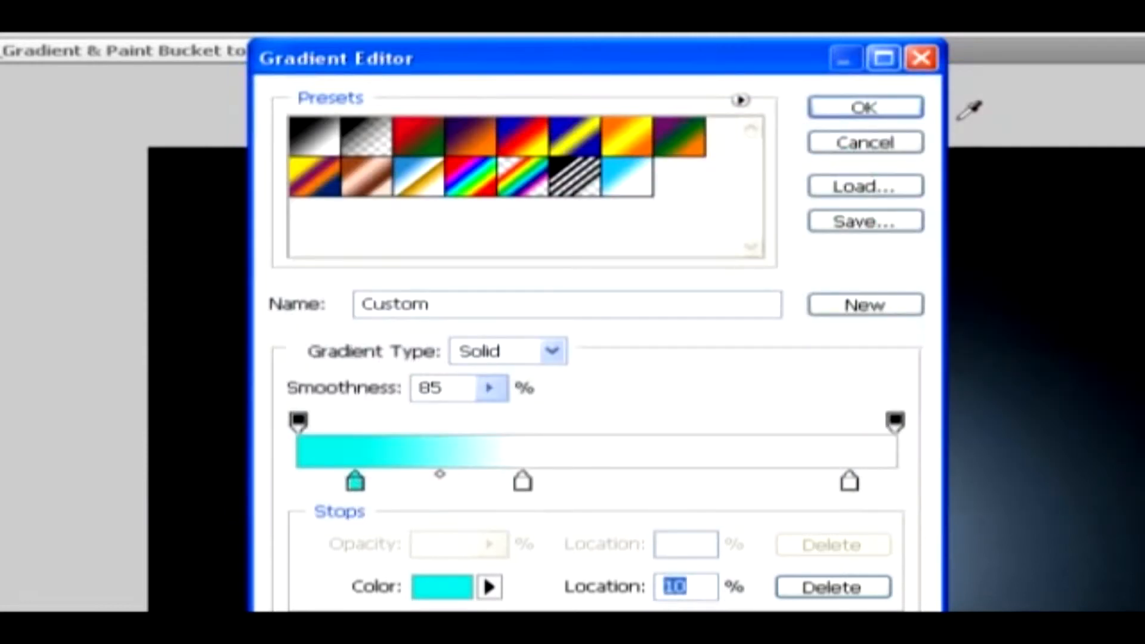
- Move the gradient's middle white stop to 77% and add the gradient as a new preset named gra
{"action": "left_click", "coordinate": [525, 481]}
{"action": "left_click_drag", "start_coordinate": [528, 484], "coordinate": [757, 485]}
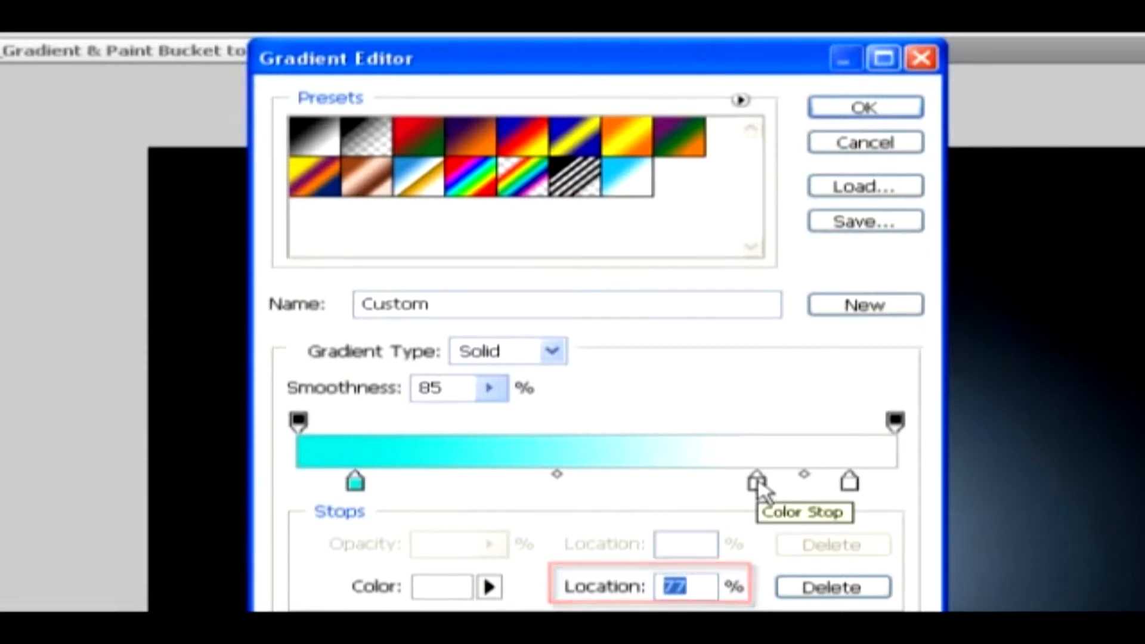
{"action": "left_click", "coordinate": [456, 299]}
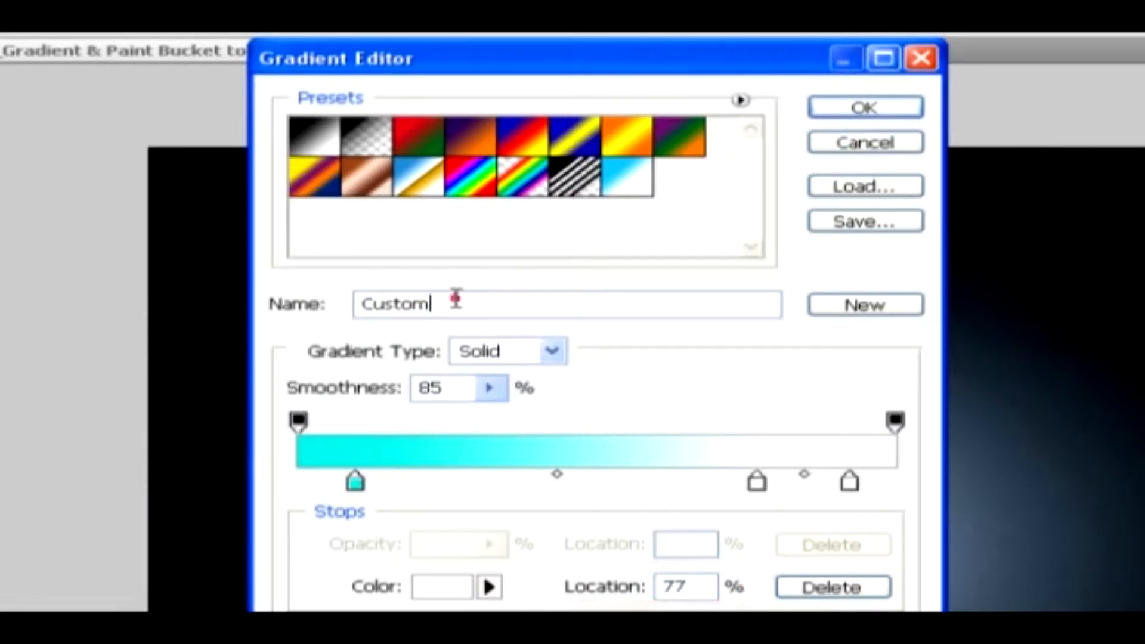
{"action": "left_click_drag", "start_coordinate": [456, 300], "coordinate": [314, 292]}
{"action": "type", "text": "gra"}
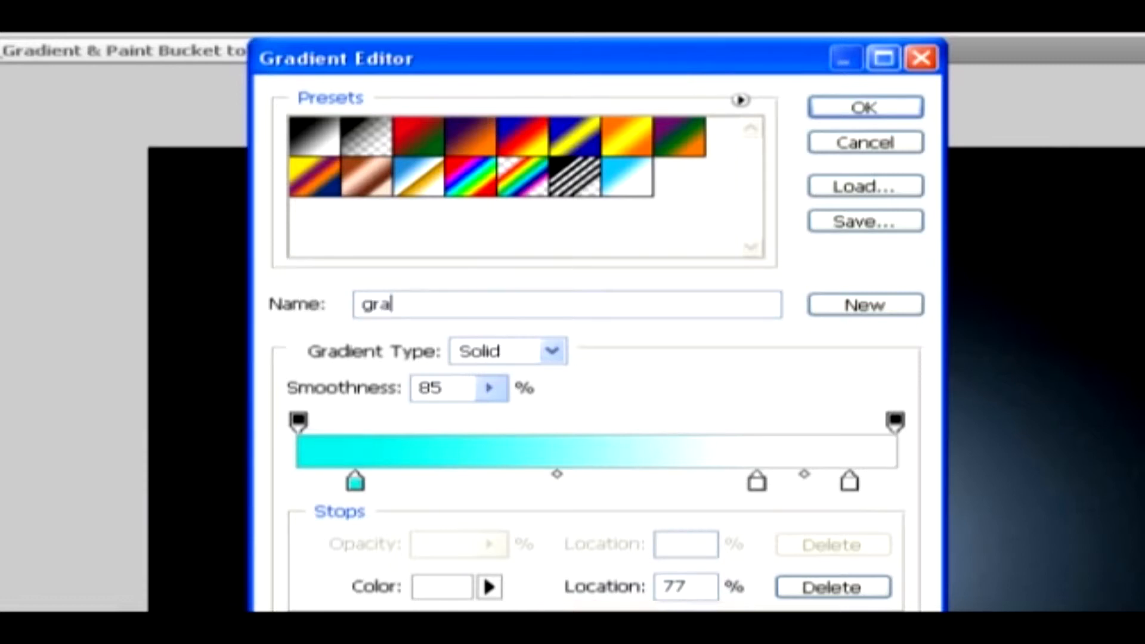
{"action": "left_click", "coordinate": [832, 307]}
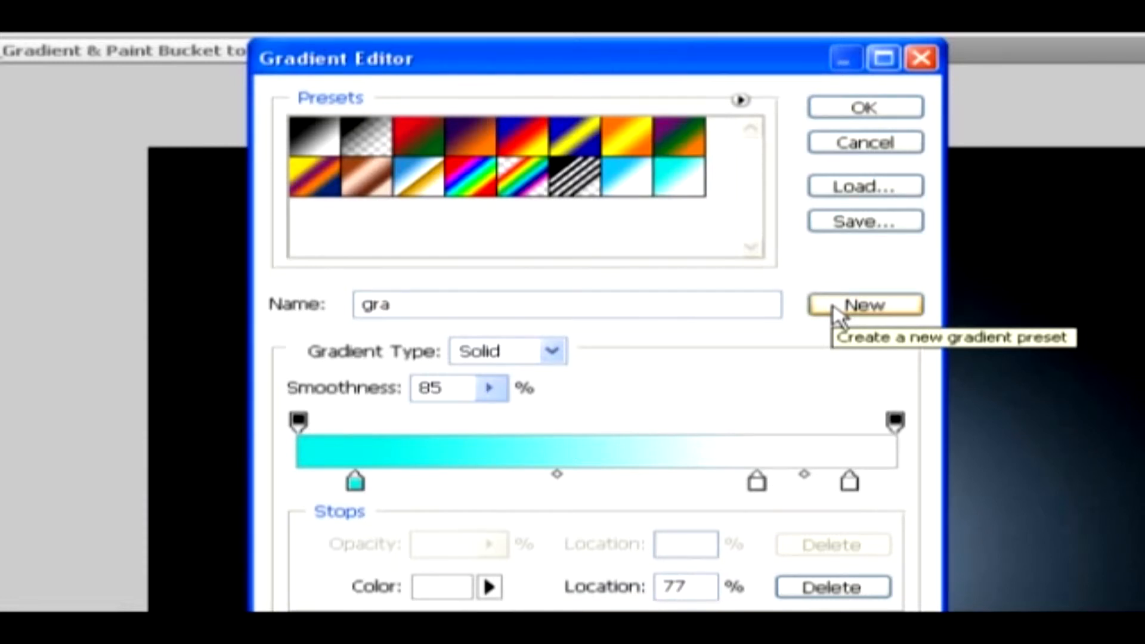
{"action": "left_click", "coordinate": [682, 189]}
{"action": "right_click", "coordinate": [684, 184]}
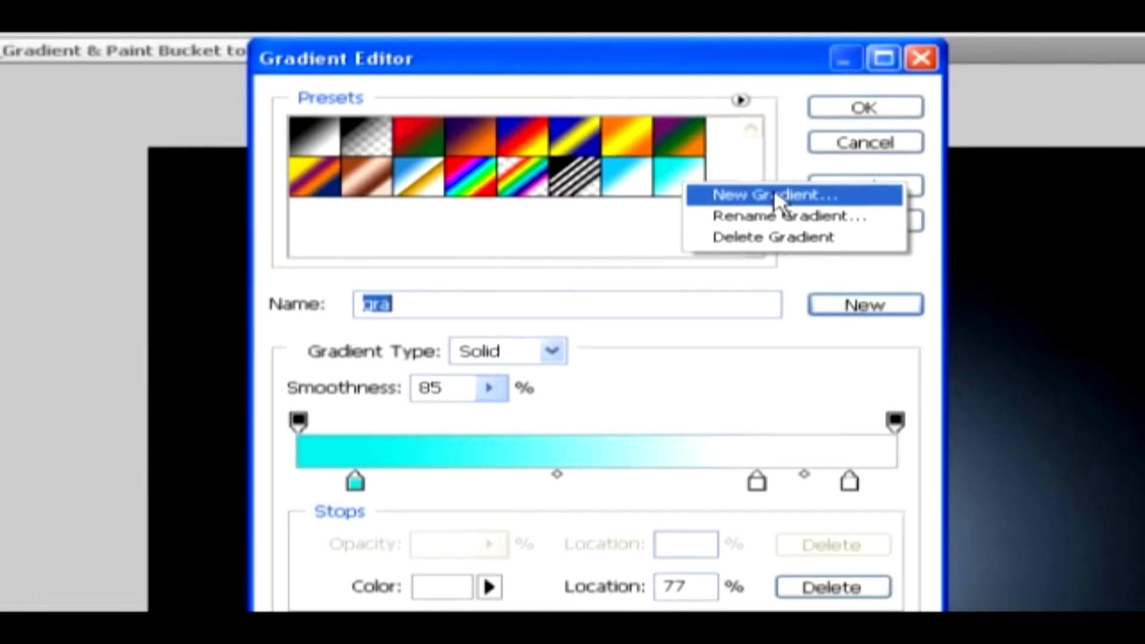
{"action": "left_click", "coordinate": [783, 176]}
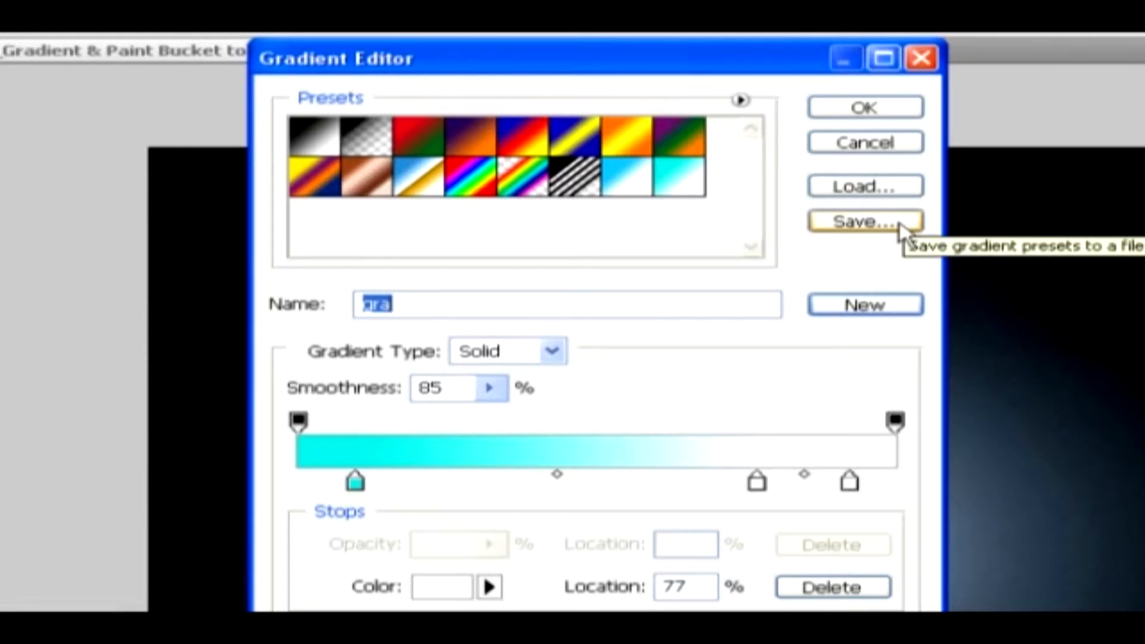
- Fill the rectangular selection with a radial Spectrum gradient drawn diagonally from its upper left, with Reverse, Dither and Transparency on
{"action": "left_click", "coordinate": [470, 185]}
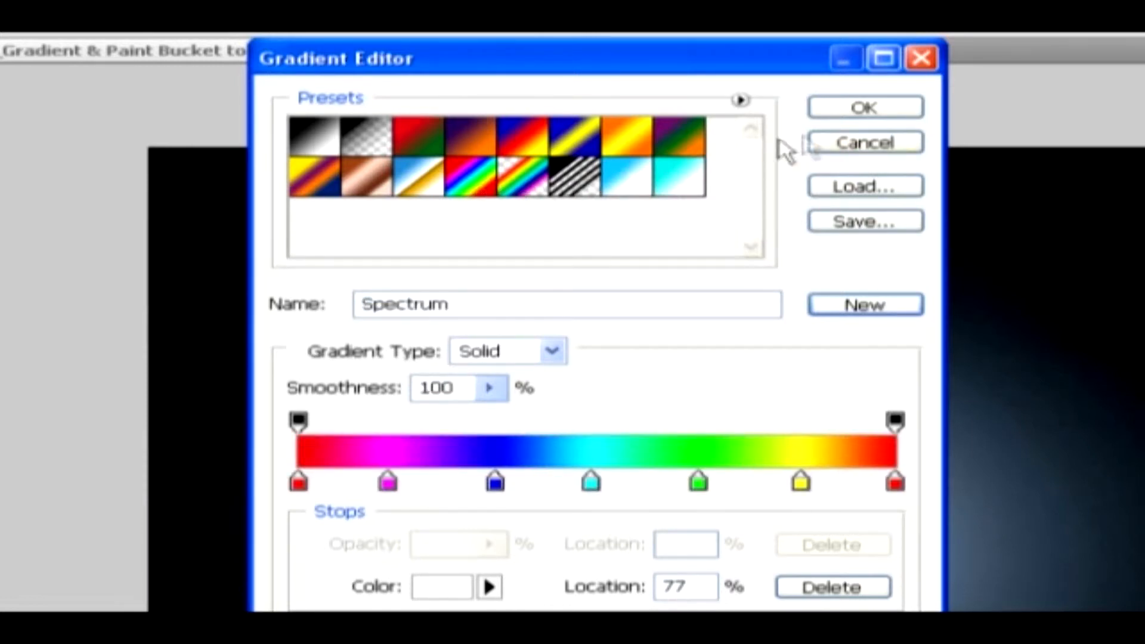
{"action": "left_click", "coordinate": [862, 107]}
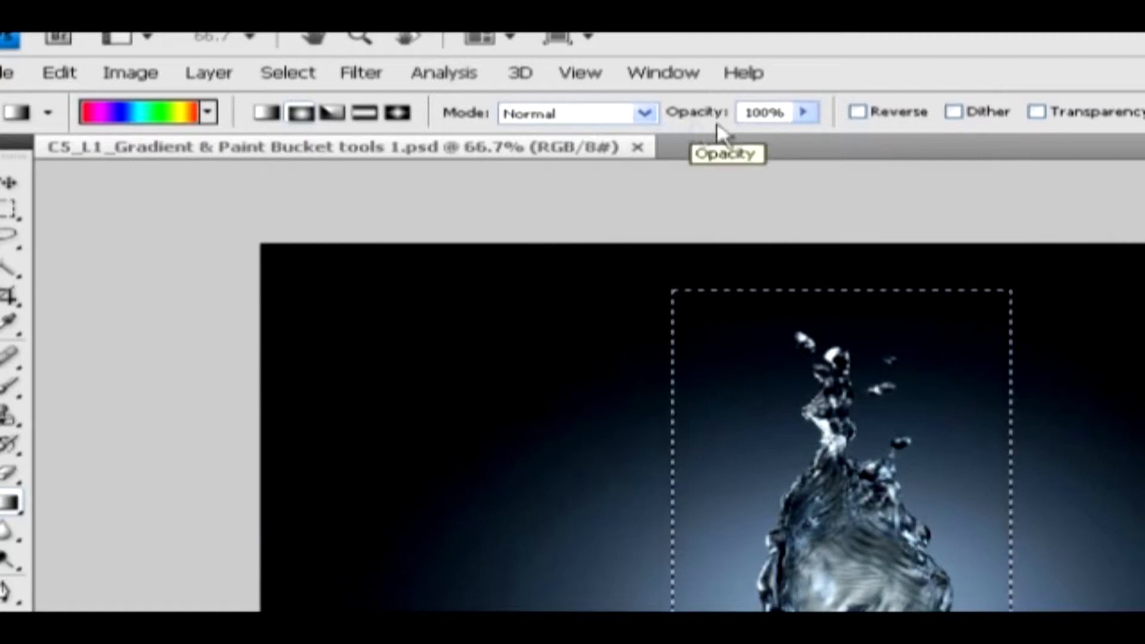
{"action": "left_click", "coordinate": [881, 117]}
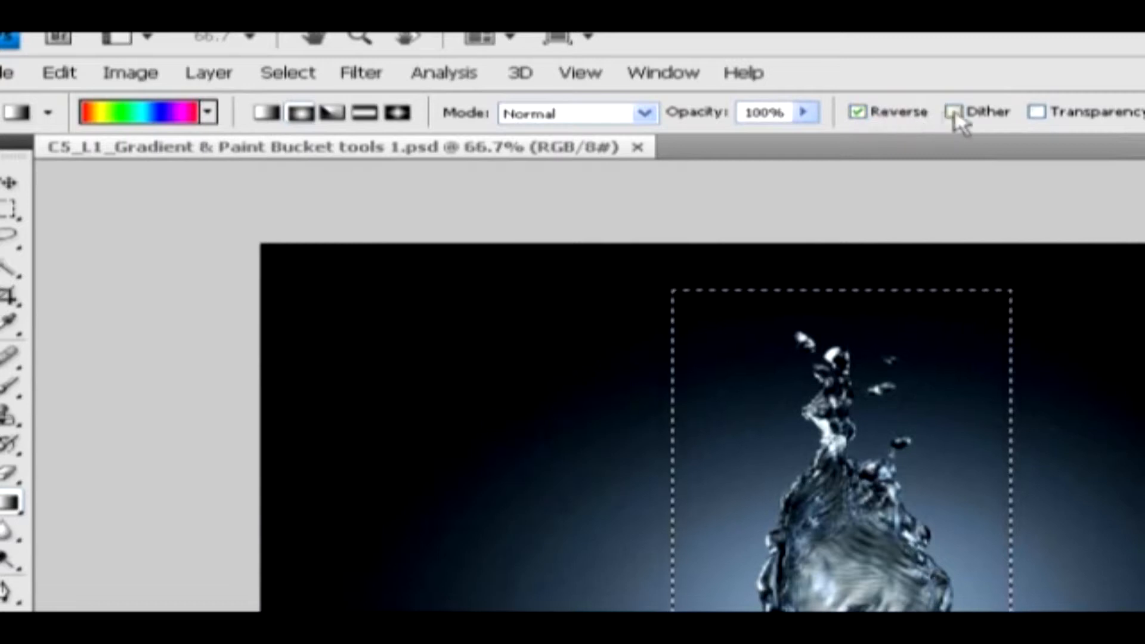
{"action": "left_click", "coordinate": [971, 120]}
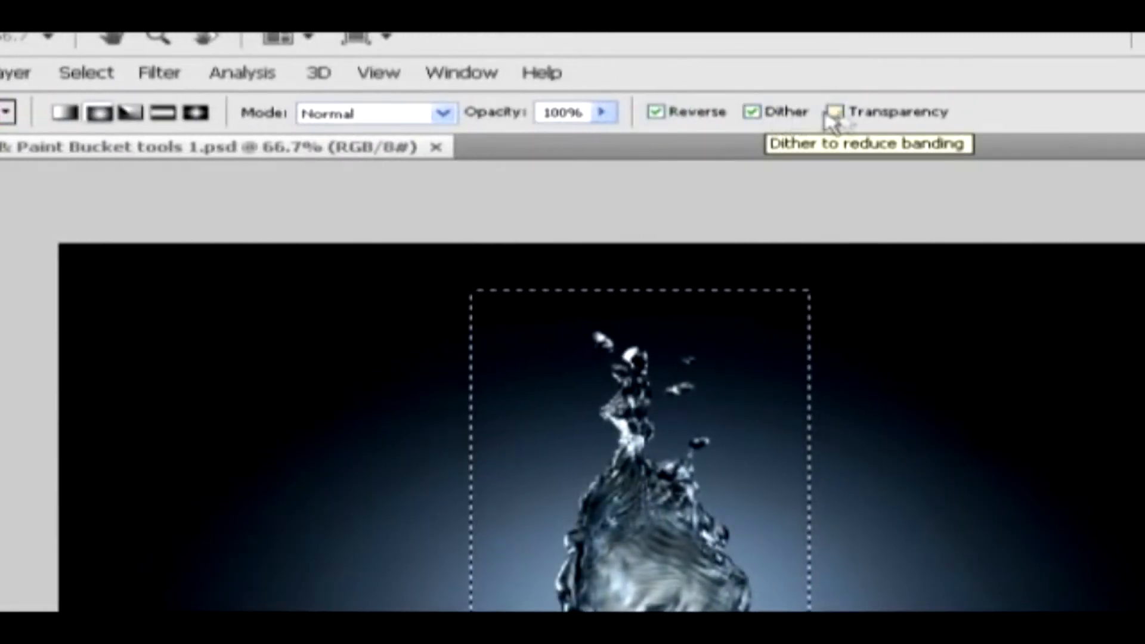
{"action": "left_click", "coordinate": [861, 115]}
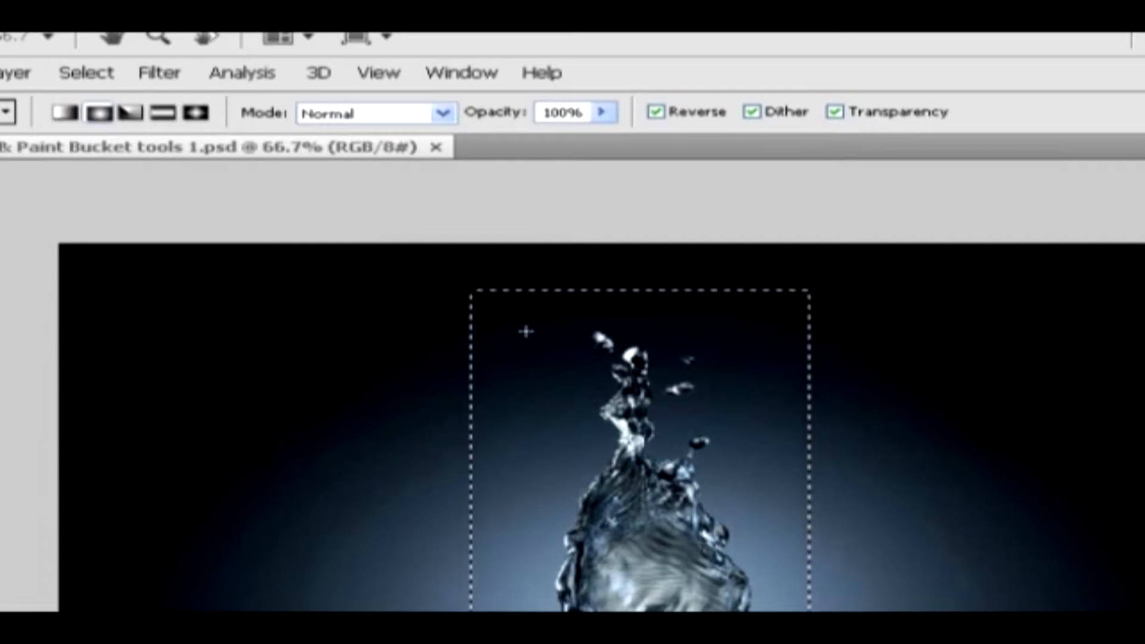
{"action": "left_click", "coordinate": [89, 115]}
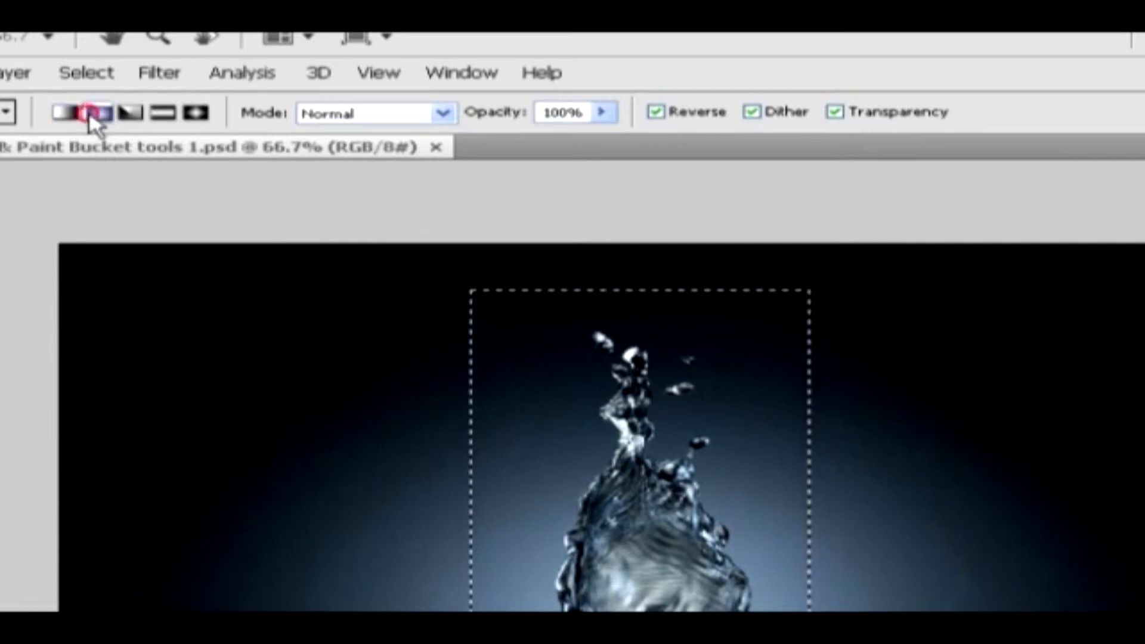
{"action": "left_click_drag", "start_coordinate": [540, 380], "coordinate": [731, 599]}
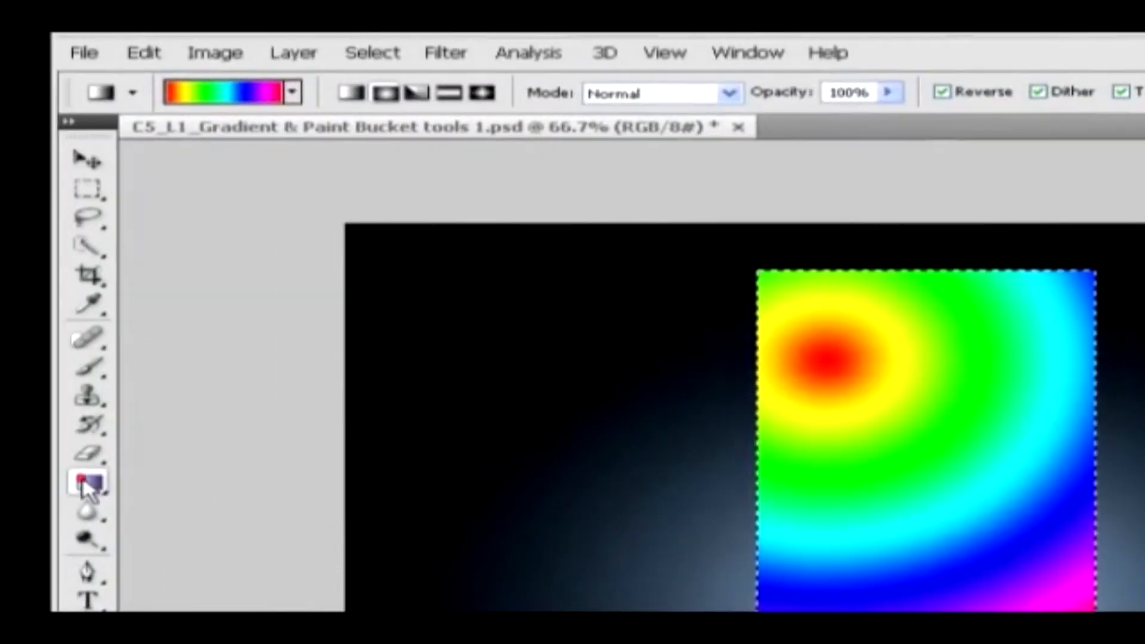
- Switch to the Paint Bucket tool with Foreground as its fill source
{"action": "left_click", "coordinate": [82, 476]}
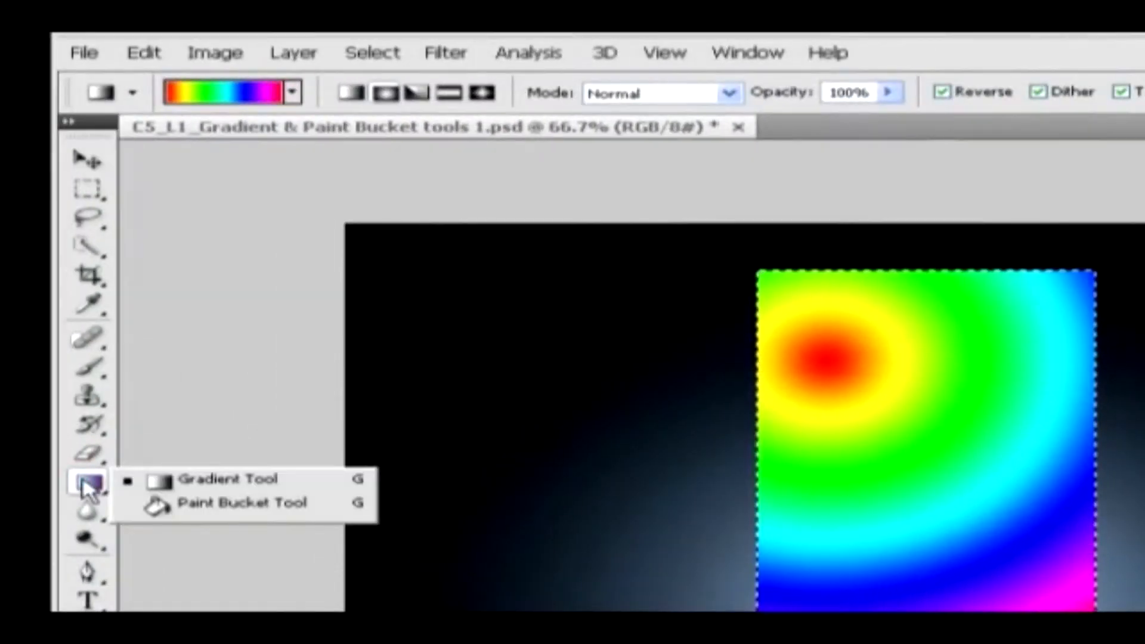
{"action": "left_click", "coordinate": [236, 505]}
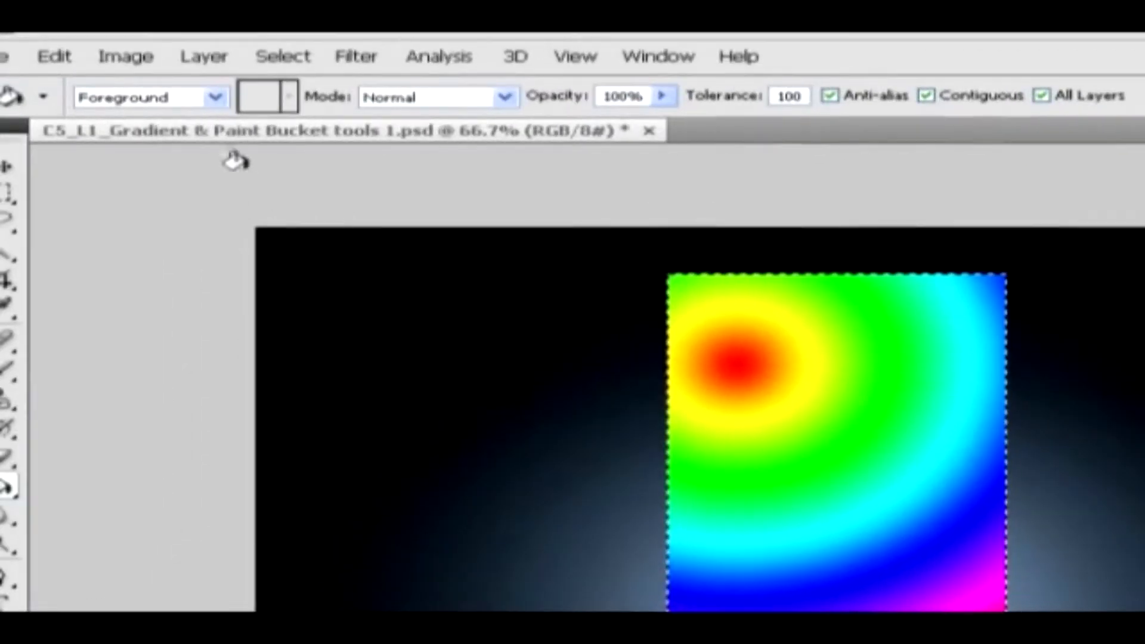
{"action": "left_click", "coordinate": [214, 97]}
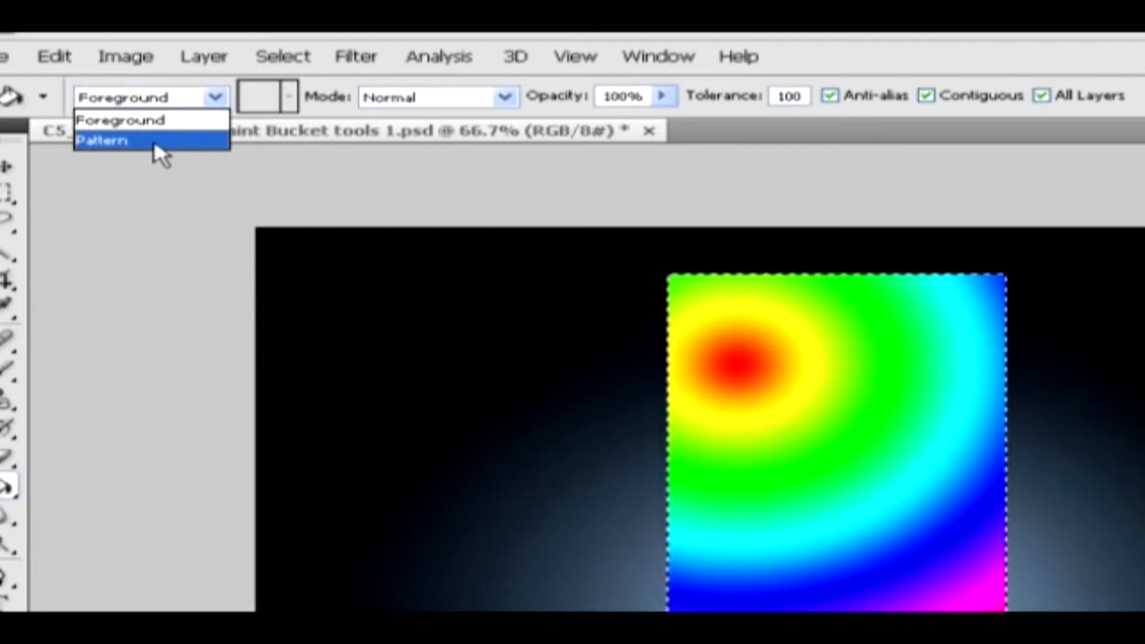
{"action": "left_click", "coordinate": [167, 117]}
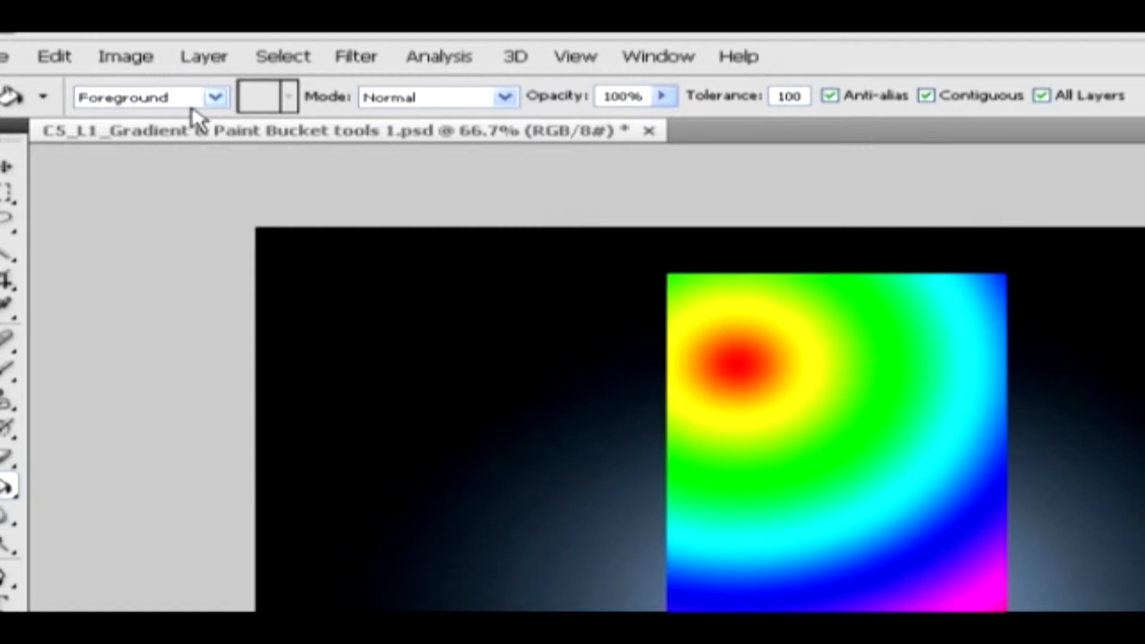
- Create a new document using the Default Photoshop Size preset at a resolution of 300 pixels/inch
{"action": "left_click", "coordinate": [2, 56]}
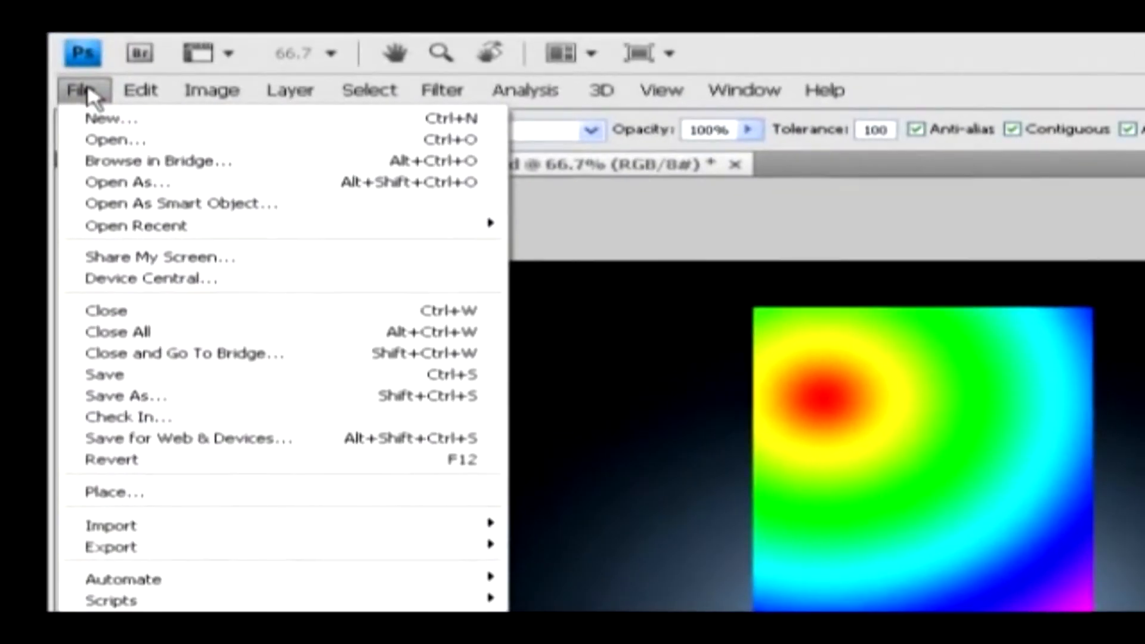
{"action": "left_click", "coordinate": [98, 114]}
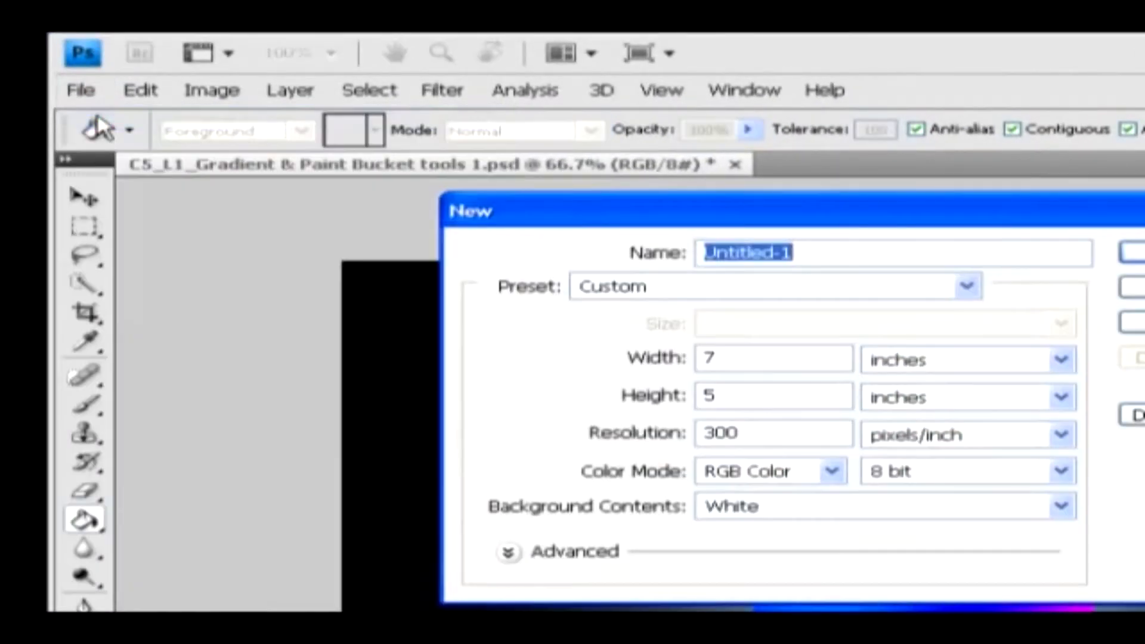
{"action": "left_click", "coordinate": [710, 287]}
{"action": "left_click", "coordinate": [710, 335]}
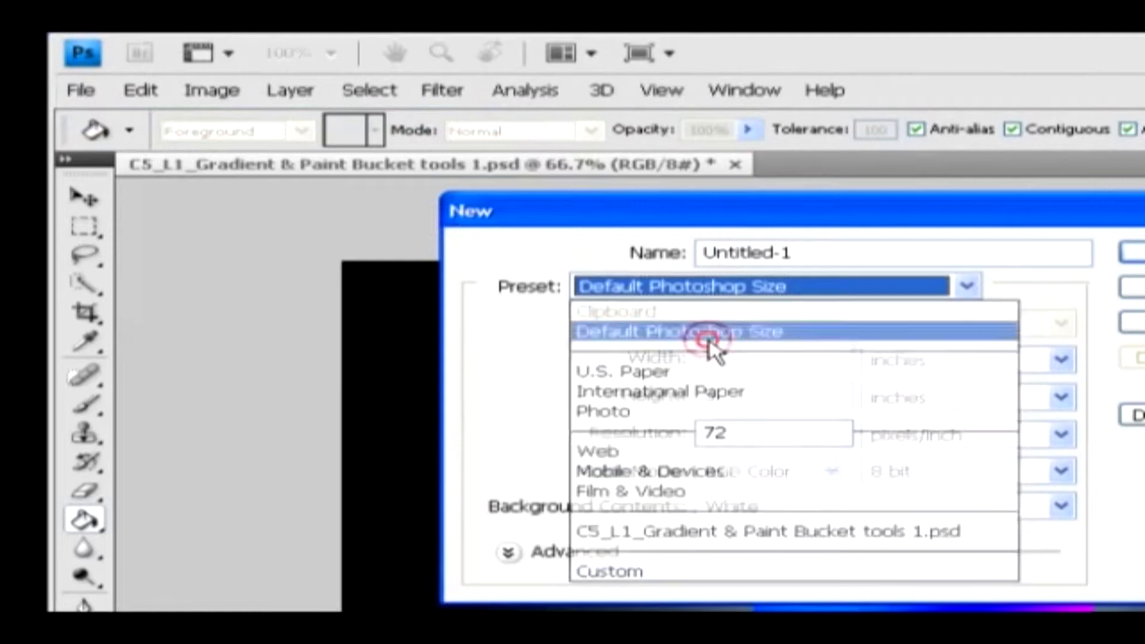
{"action": "left_click", "coordinate": [682, 432]}
{"action": "type", "text": "300"}
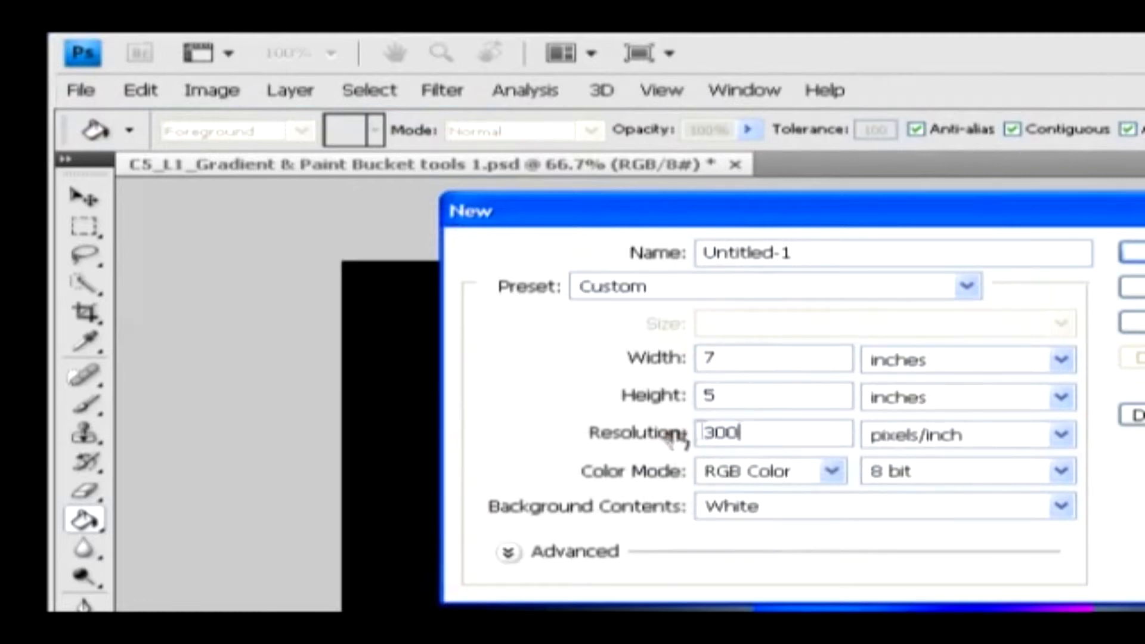
{"action": "left_click", "coordinate": [1132, 252]}
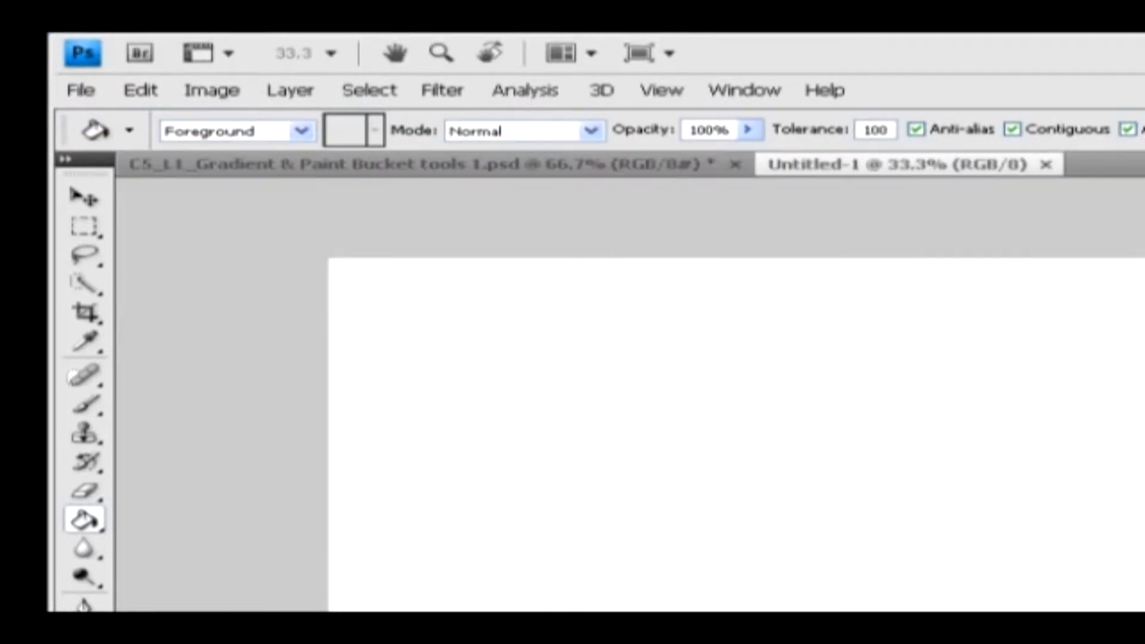
- Draw a rectangular marquee selection around the middle of the blank canvas
{"action": "left_click", "coordinate": [78, 233]}
{"action": "left_click", "coordinate": [150, 228]}
{"action": "left_click_drag", "start_coordinate": [713, 447], "coordinate": [760, 498]}
{"action": "left_click_drag", "start_coordinate": [742, 226], "coordinate": [1053, 394]}
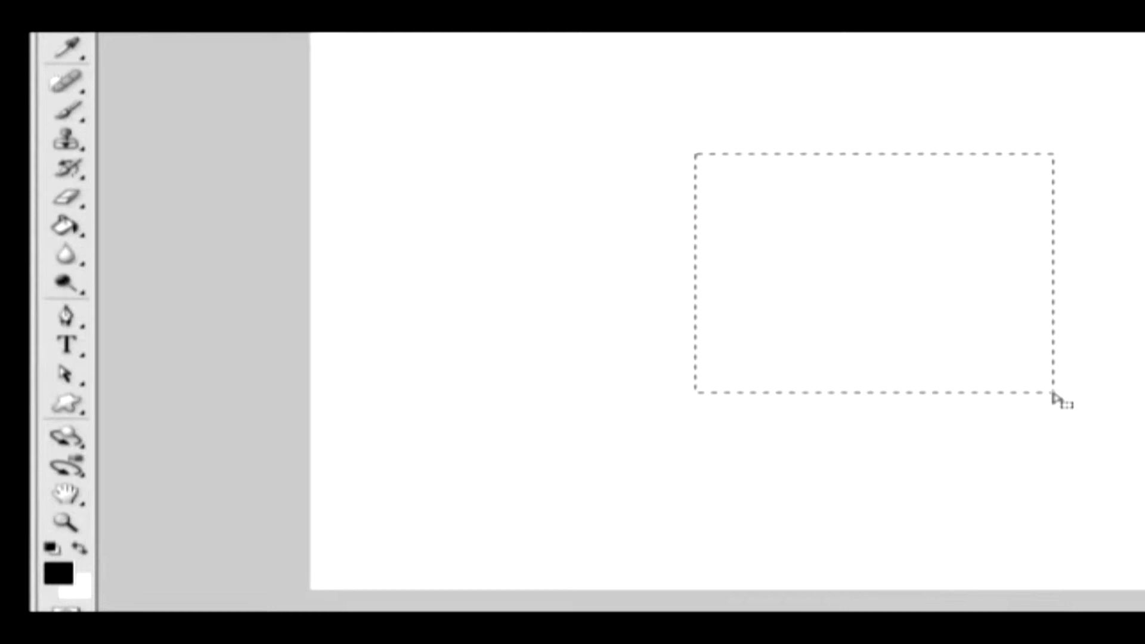
- Fill the rectangular selection with the black foreground color using the Paint Bucket tool
{"action": "left_click", "coordinate": [67, 227]}
{"action": "left_click", "coordinate": [174, 246]}
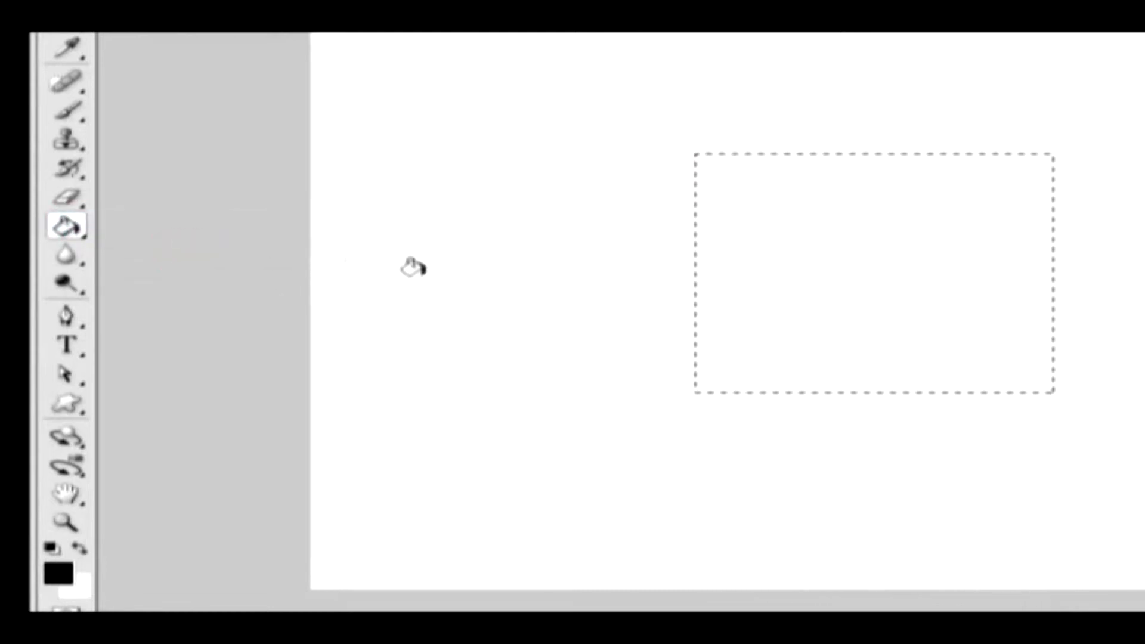
{"action": "left_click", "coordinate": [786, 281]}
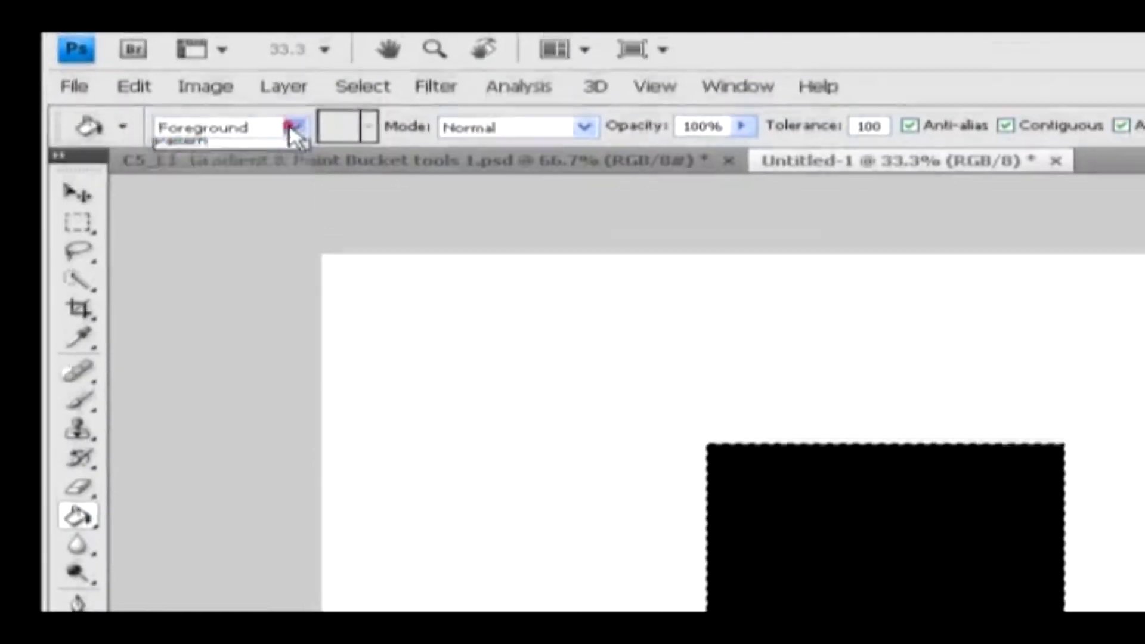
- Set the Paint Bucket's fill source to Pattern and fill the black rectangle with the multicolored striped pattern
{"action": "left_click", "coordinate": [293, 127]}
{"action": "left_click", "coordinate": [242, 174]}
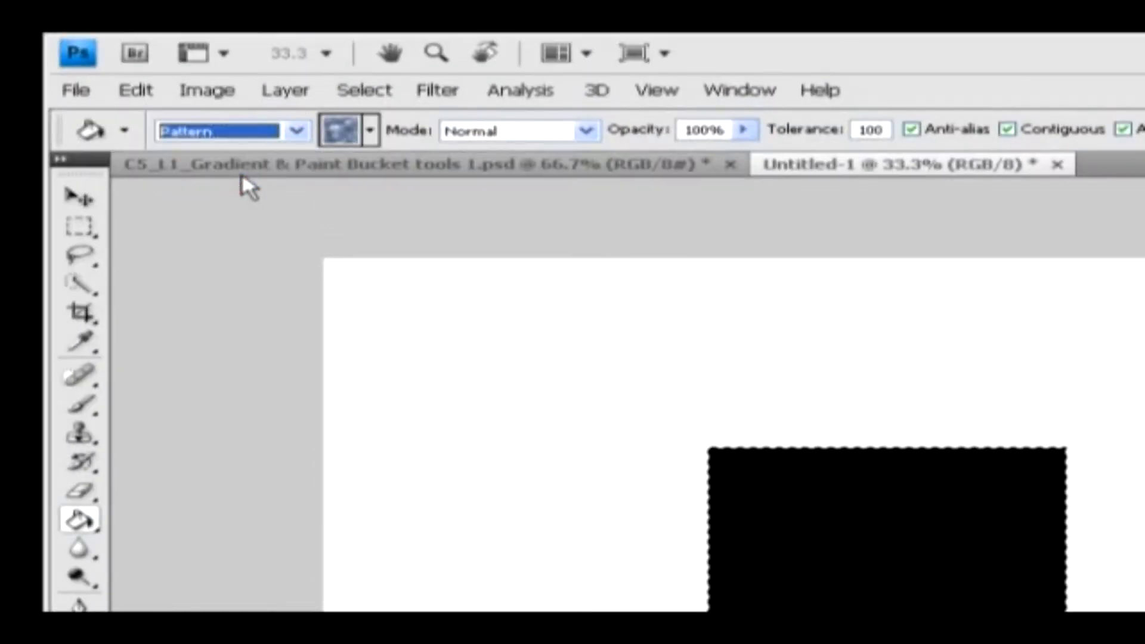
{"action": "left_click", "coordinate": [371, 130]}
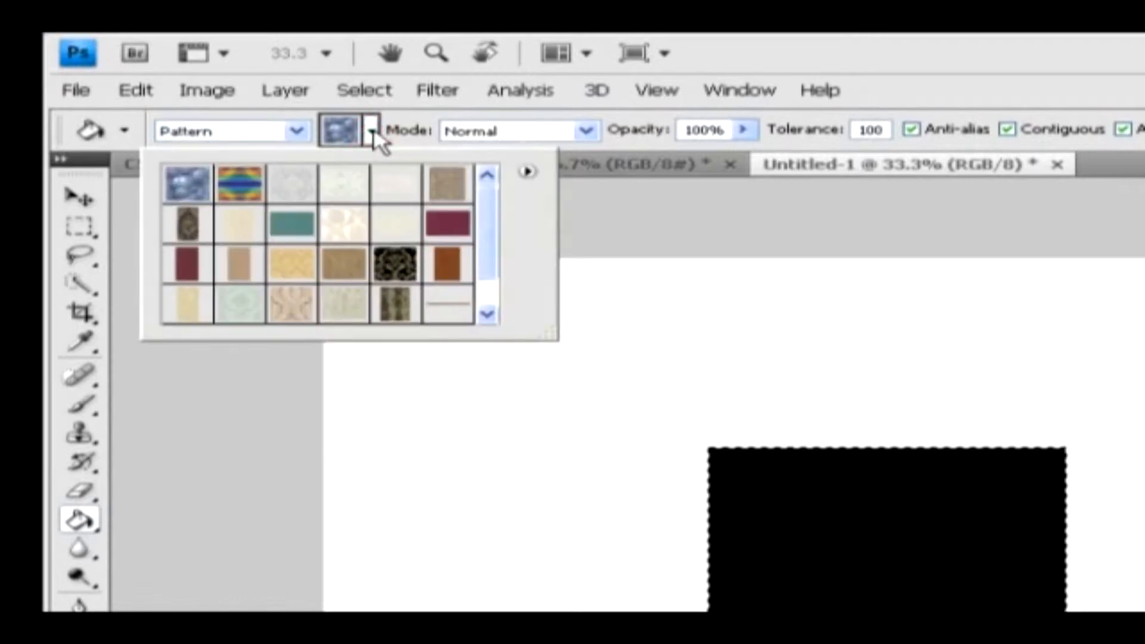
{"action": "double_click", "coordinate": [240, 184]}
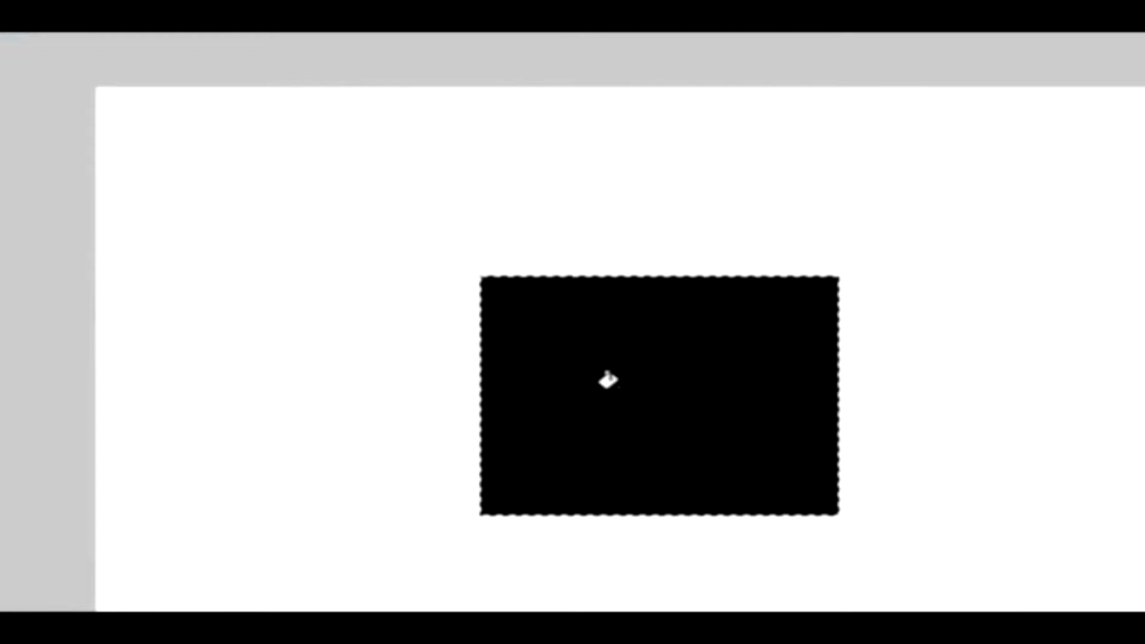
{"action": "left_click", "coordinate": [607, 380]}
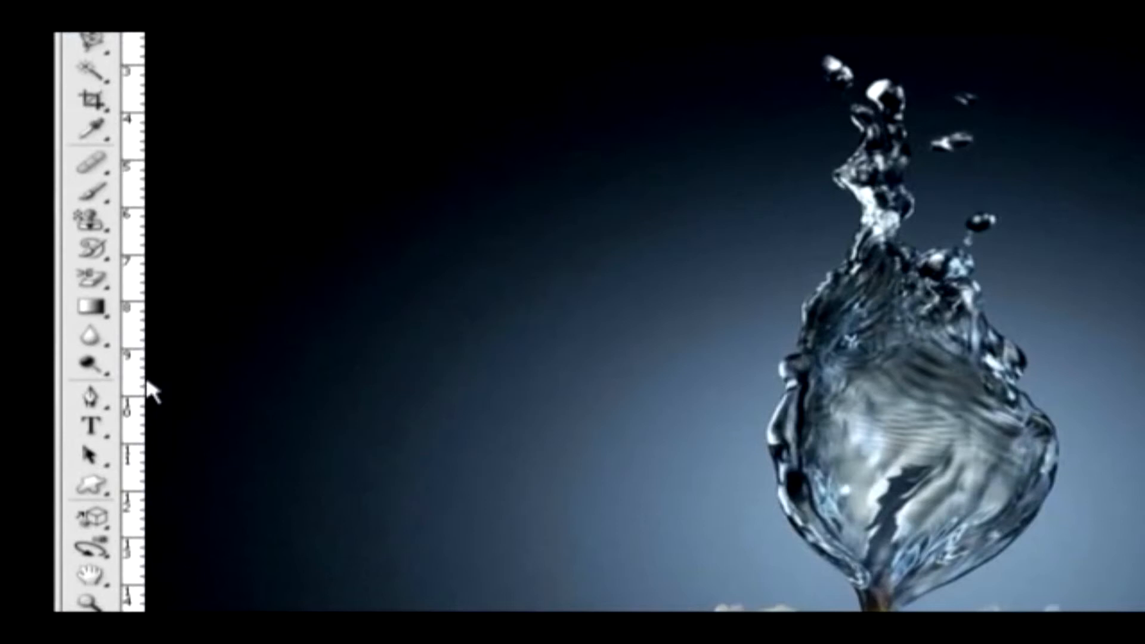
- Choose the Blur tool for the Ice_fire.jpg image and set its brush to 15 px diameter and 93% hardness
{"action": "left_click", "coordinate": [91, 335]}
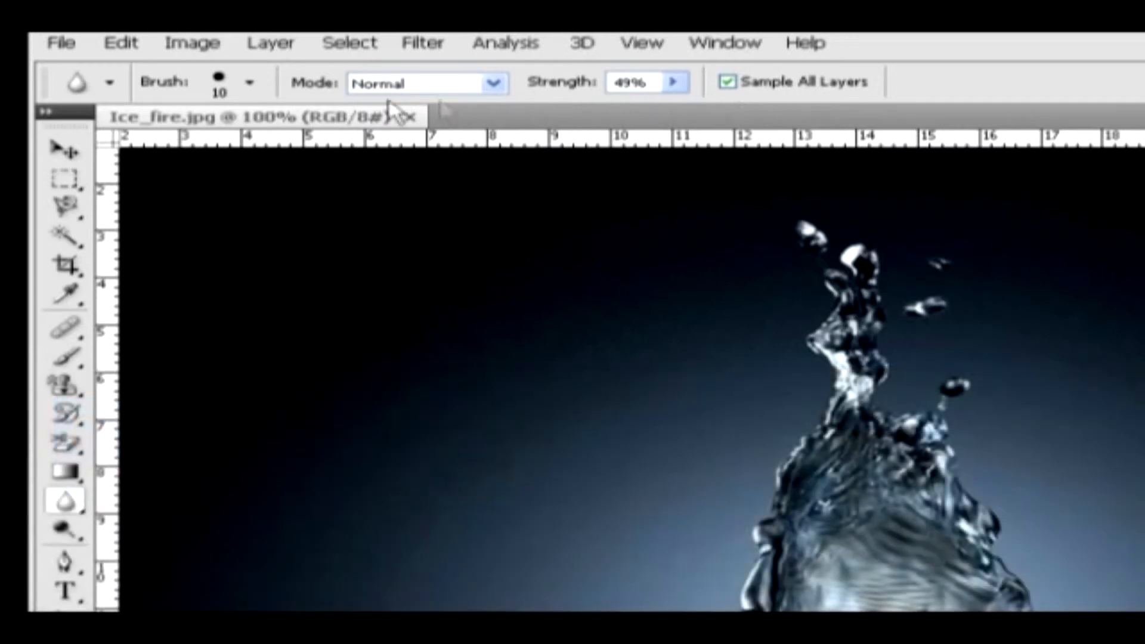
{"action": "left_click", "coordinate": [250, 83]}
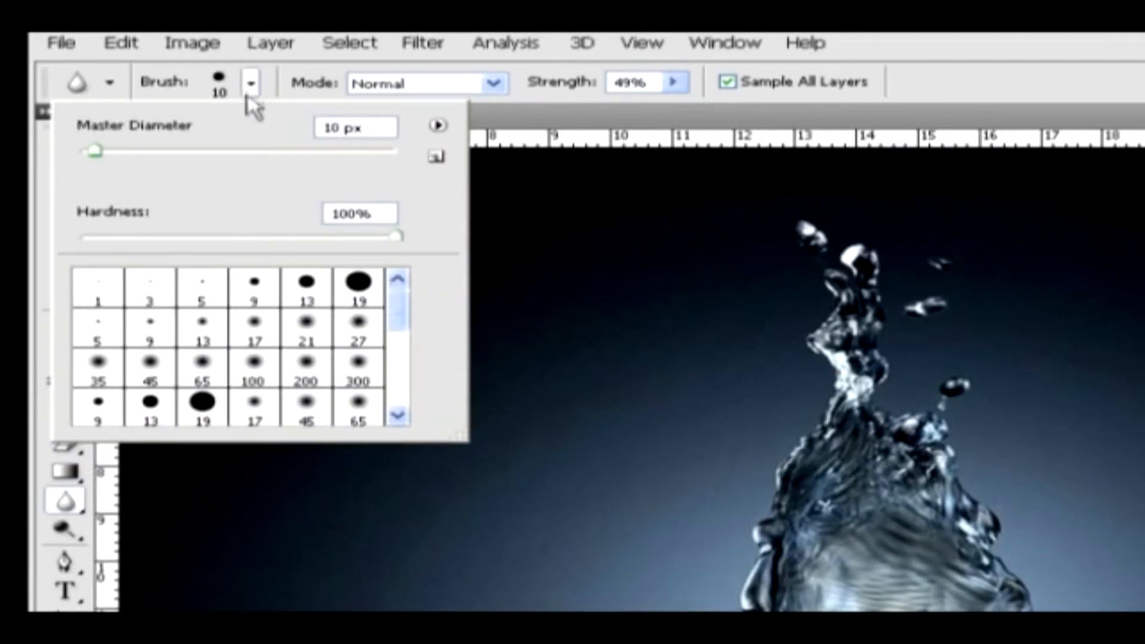
{"action": "left_click_drag", "start_coordinate": [93, 151], "coordinate": [105, 149]}
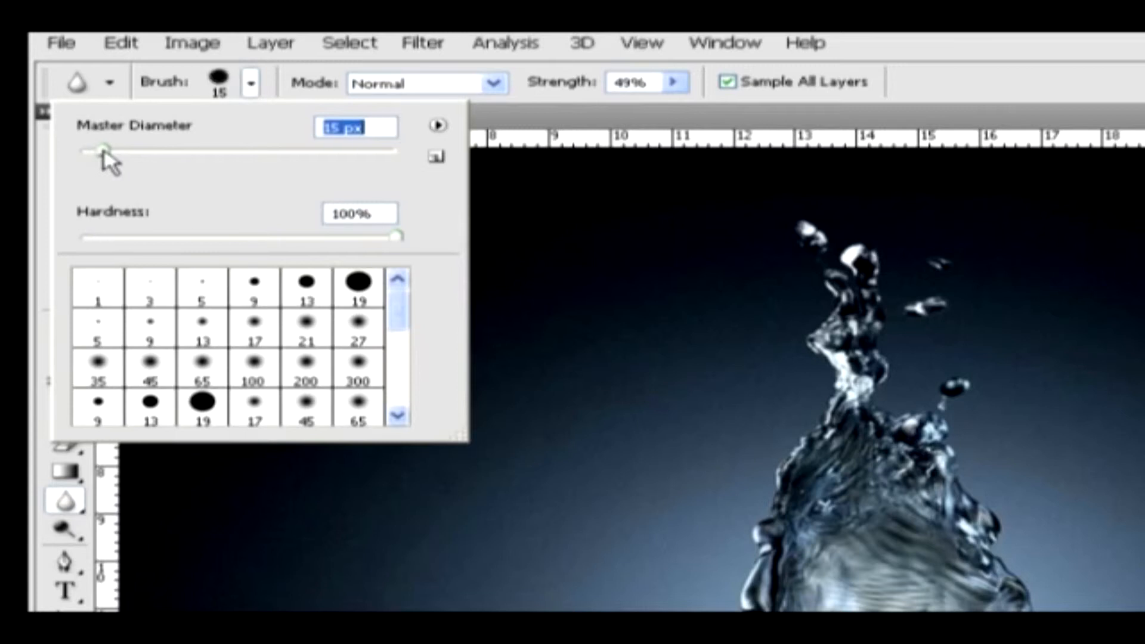
{"action": "left_click_drag", "start_coordinate": [394, 237], "coordinate": [383, 242]}
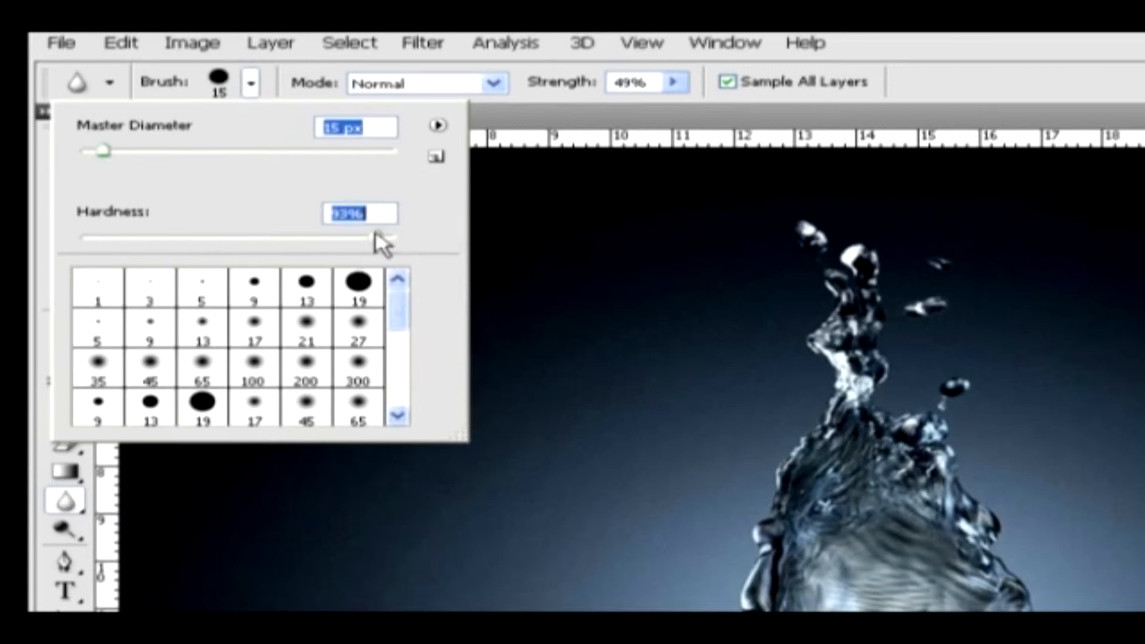
{"action": "left_click", "coordinate": [511, 125]}
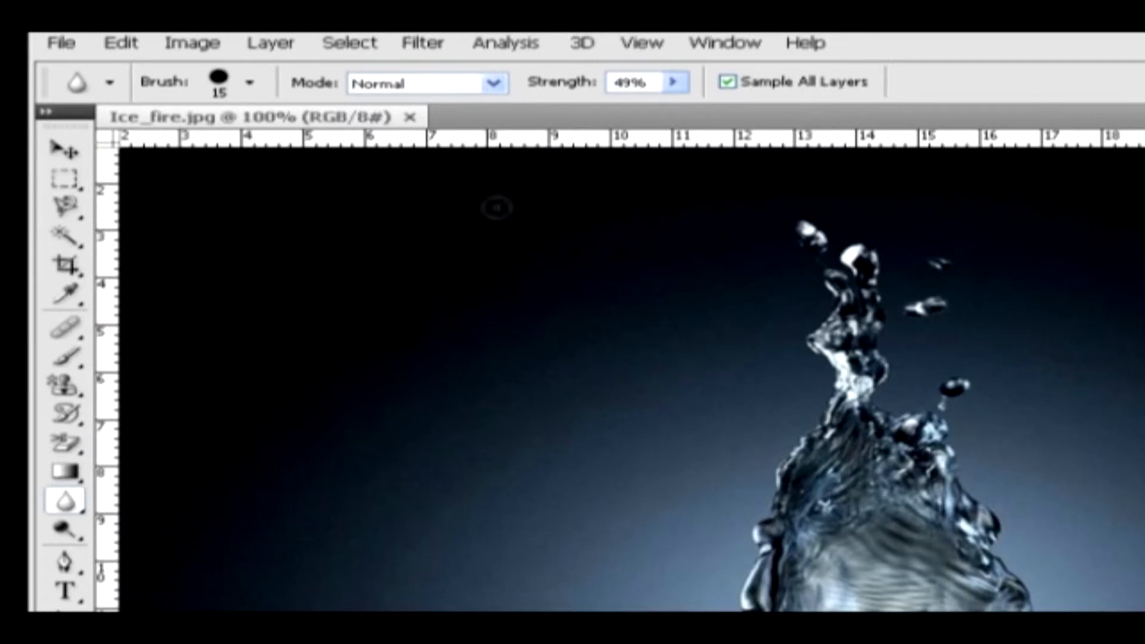
- Set the Blur tool's mode to Normal and raise its strength for the Ice_fire.jpg image
{"action": "left_click", "coordinate": [493, 84]}
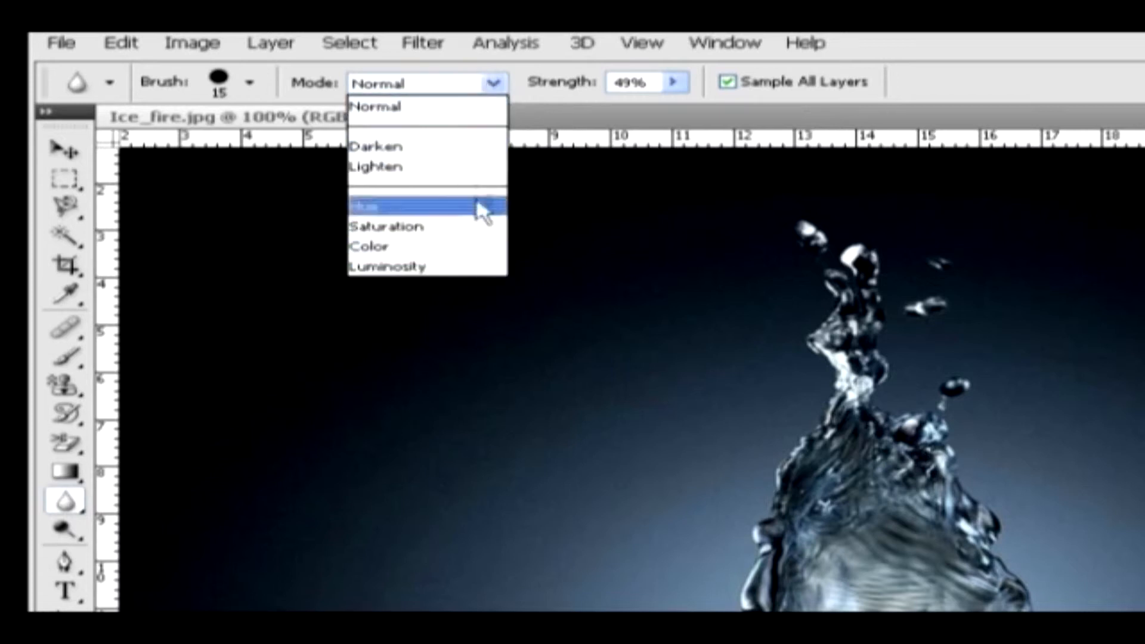
{"action": "left_click", "coordinate": [494, 116]}
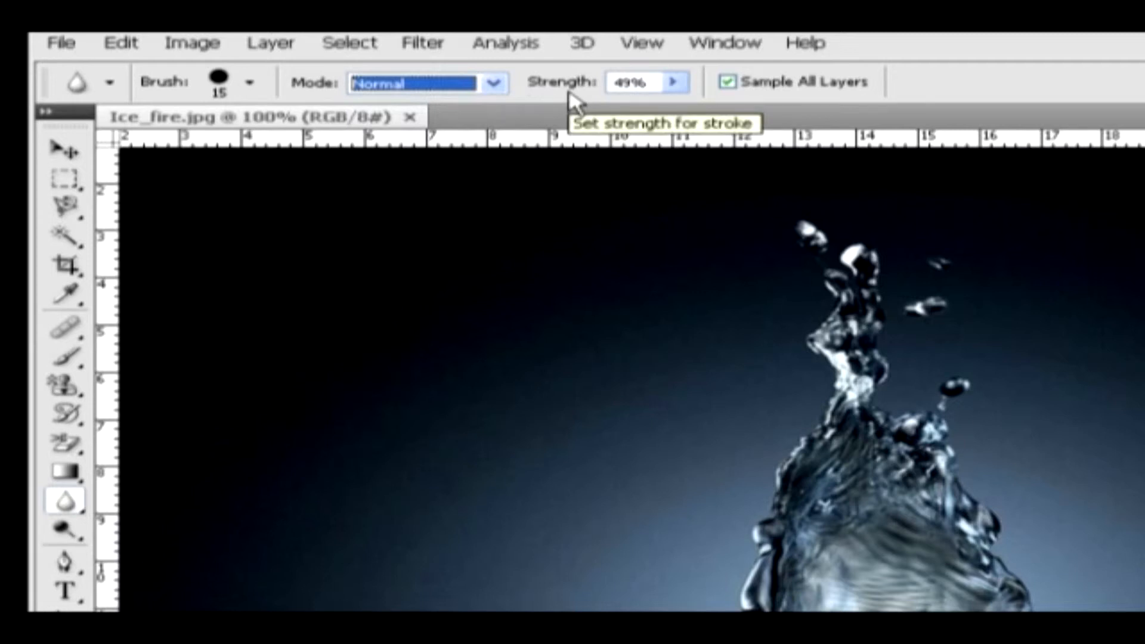
{"action": "left_click", "coordinate": [674, 82]}
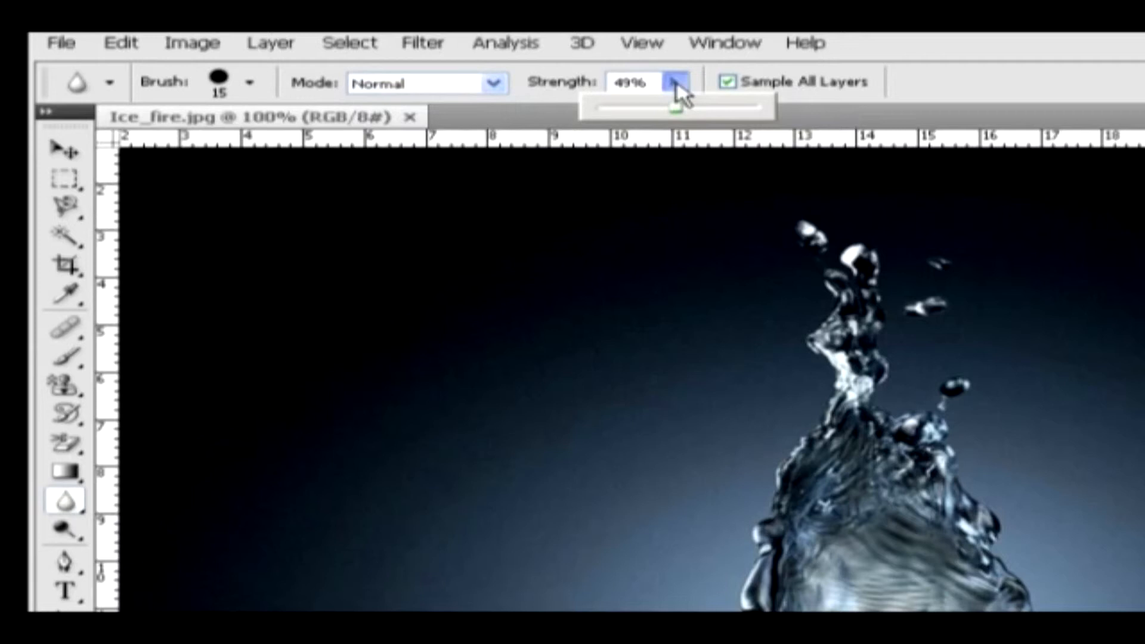
{"action": "left_click_drag", "start_coordinate": [676, 107], "coordinate": [723, 107]}
{"action": "left_click", "coordinate": [809, 98]}
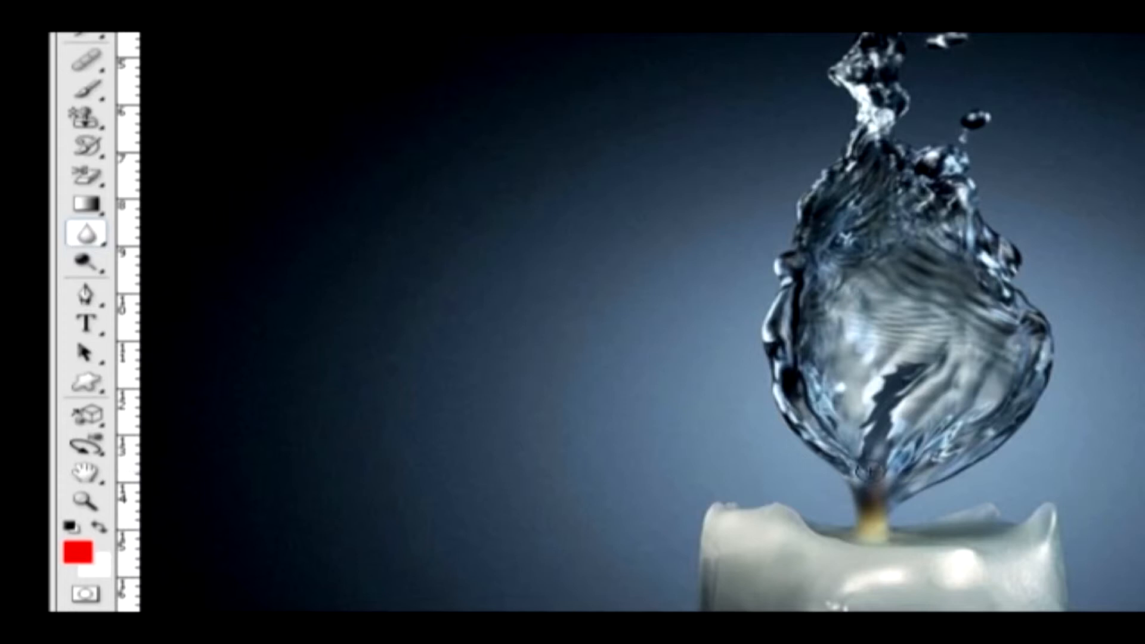
{"action": "left_click", "coordinate": [86, 234]}
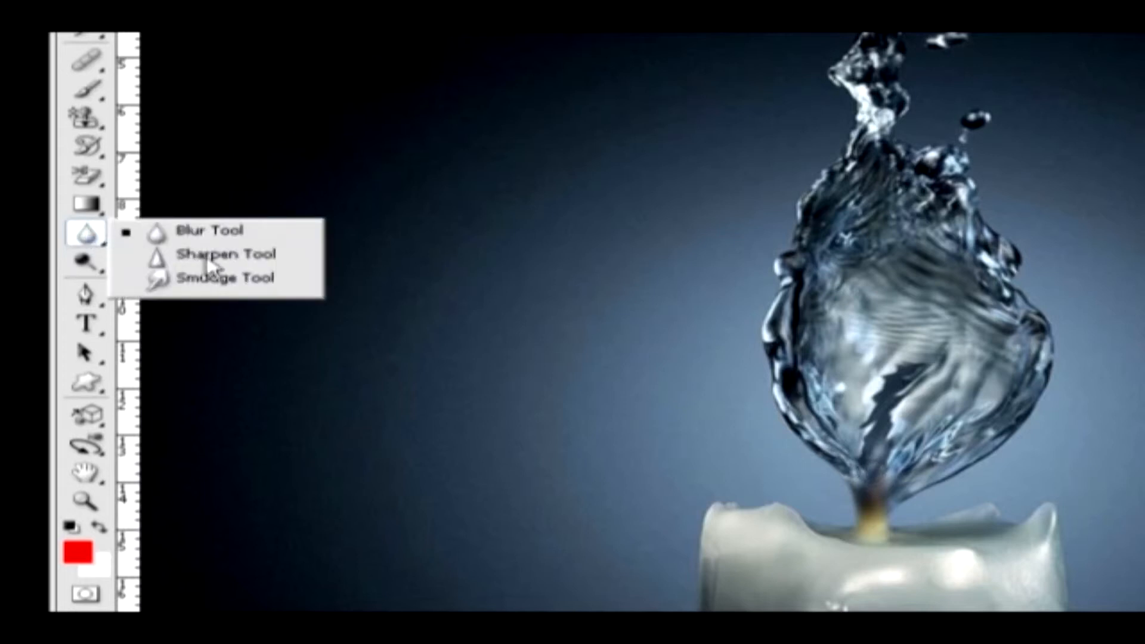
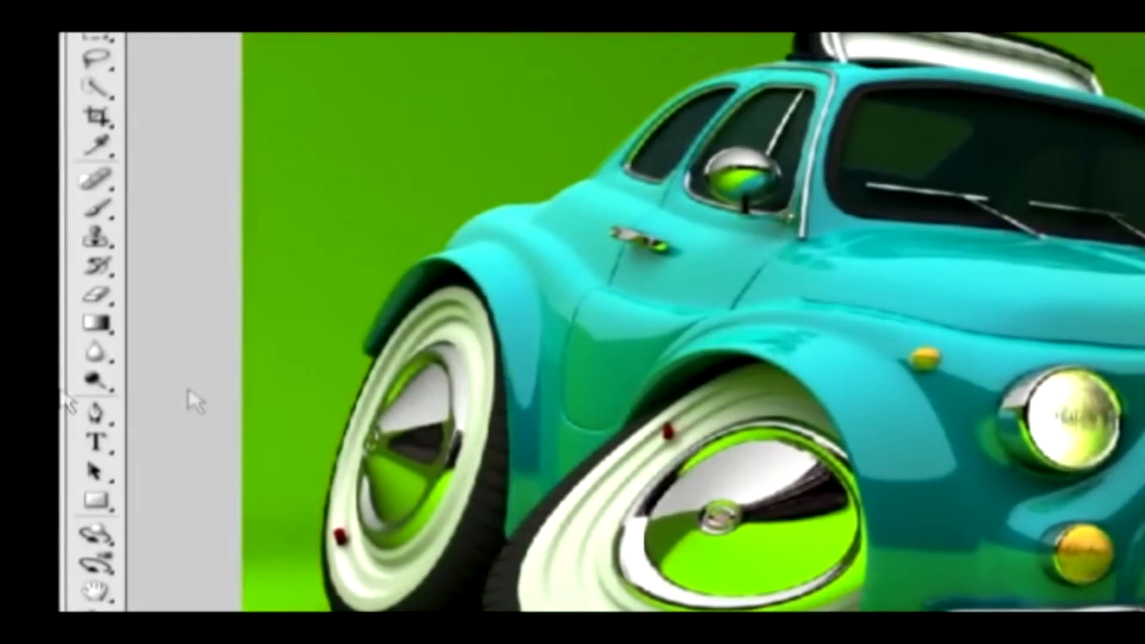
- Lighten the car's windshield with Dodge tool strokes at 50% exposure and choose Midtones as the tool's range
{"action": "left_click", "coordinate": [94, 363]}
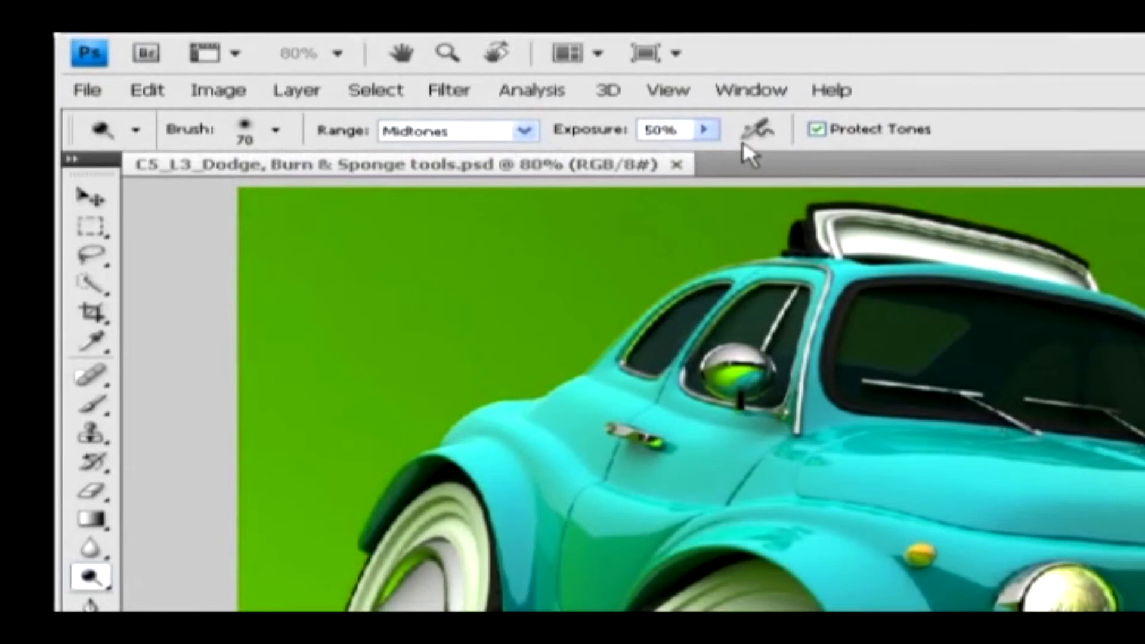
{"action": "mouse_move", "coordinate": [877, 329]}
{"action": "left_mouse_down"}
{"action": "mouse_move", "coordinate": [1071, 324]}
{"action": "mouse_move", "coordinate": [957, 327]}
{"action": "mouse_move", "coordinate": [1069, 333]}
{"action": "mouse_move", "coordinate": [911, 343]}
{"action": "mouse_move", "coordinate": [1102, 356]}
{"action": "mouse_move", "coordinate": [1103, 390]}
{"action": "left_mouse_up"}
{"action": "mouse_move", "coordinate": [924, 343]}
{"action": "left_mouse_down"}
{"action": "mouse_move", "coordinate": [953, 331]}
{"action": "mouse_move", "coordinate": [1136, 333]}
{"action": "mouse_move", "coordinate": [907, 381]}
{"action": "mouse_move", "coordinate": [954, 417]}
{"action": "mouse_move", "coordinate": [1002, 388]}
{"action": "mouse_move", "coordinate": [1017, 324]}
{"action": "mouse_move", "coordinate": [1106, 385]}
{"action": "mouse_move", "coordinate": [1073, 411]}
{"action": "mouse_move", "coordinate": [1115, 364]}
{"action": "mouse_move", "coordinate": [1008, 412]}
{"action": "mouse_move", "coordinate": [1025, 420]}
{"action": "mouse_move", "coordinate": [869, 391]}
{"action": "mouse_move", "coordinate": [1035, 376]}
{"action": "mouse_move", "coordinate": [920, 324]}
{"action": "mouse_move", "coordinate": [970, 324]}
{"action": "mouse_move", "coordinate": [882, 322]}
{"action": "mouse_move", "coordinate": [900, 394]}
{"action": "mouse_move", "coordinate": [1043, 412]}
{"action": "mouse_move", "coordinate": [1141, 370]}
{"action": "mouse_move", "coordinate": [984, 331]}
{"action": "mouse_move", "coordinate": [1136, 322]}
{"action": "mouse_move", "coordinate": [1115, 423]}
{"action": "mouse_move", "coordinate": [1139, 387]}
{"action": "mouse_move", "coordinate": [951, 401]}
{"action": "mouse_move", "coordinate": [960, 416]}
{"action": "mouse_move", "coordinate": [878, 396]}
{"action": "mouse_move", "coordinate": [1052, 333]}
{"action": "mouse_move", "coordinate": [1098, 352]}
{"action": "mouse_move", "coordinate": [1133, 394]}
{"action": "mouse_move", "coordinate": [948, 393]}
{"action": "mouse_move", "coordinate": [901, 373]}
{"action": "mouse_move", "coordinate": [947, 395]}
{"action": "left_mouse_up"}
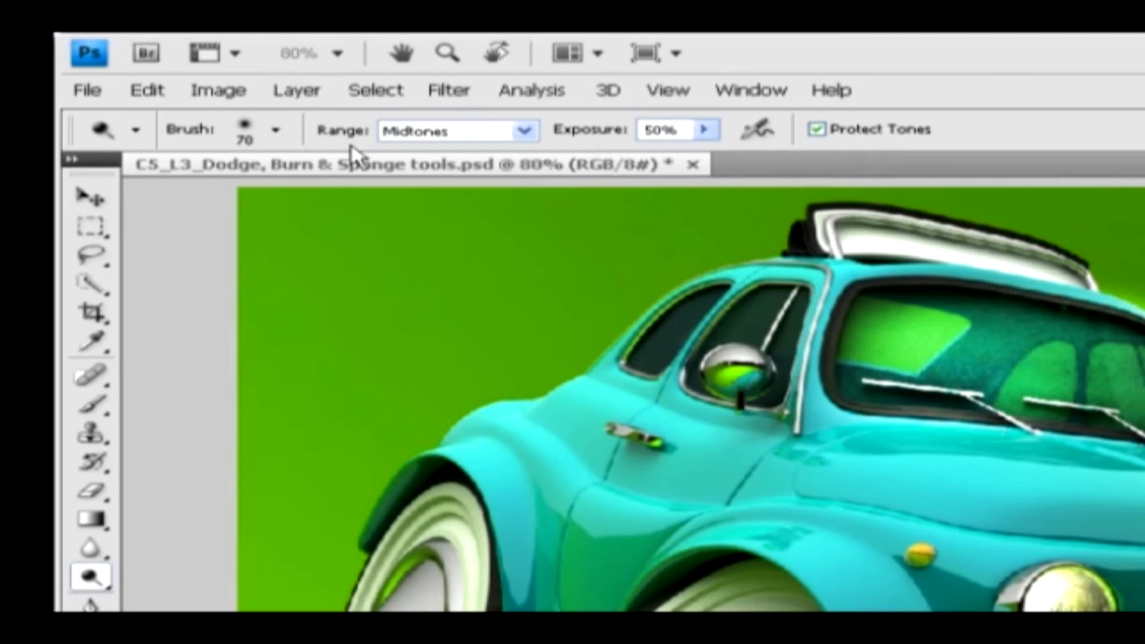
{"action": "left_click", "coordinate": [486, 136]}
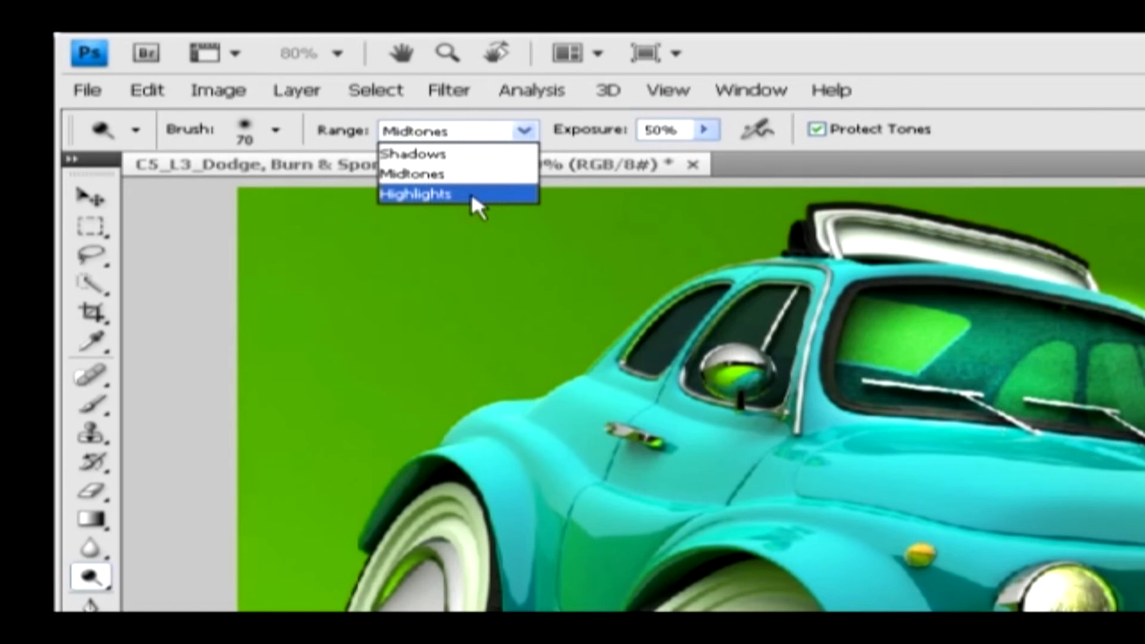
{"action": "left_click", "coordinate": [510, 174]}
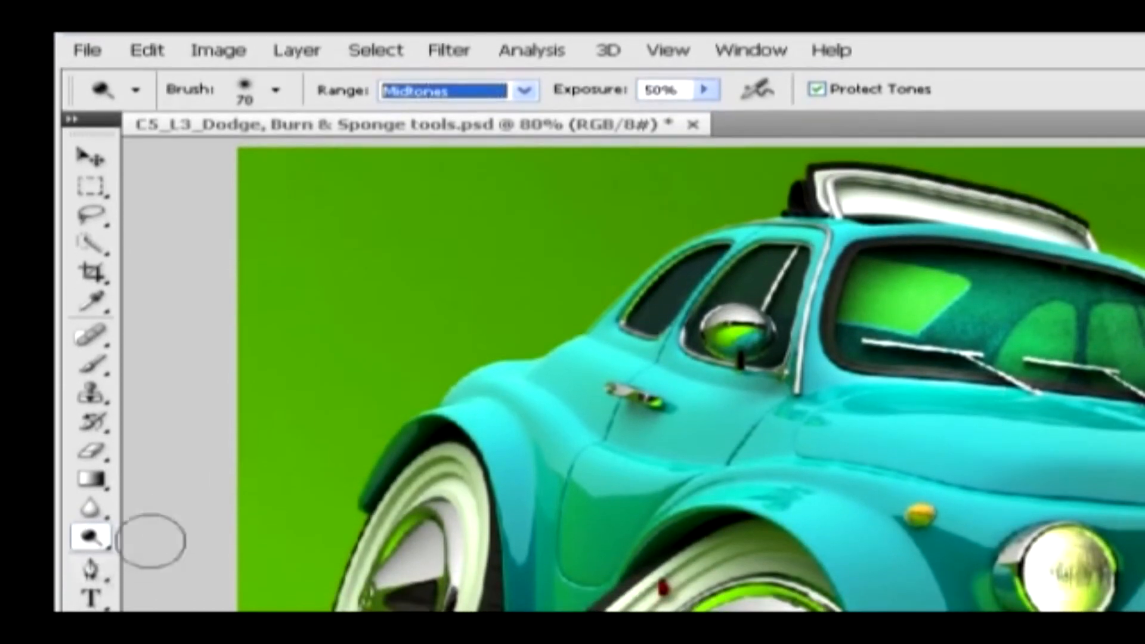
- Darken the lower edge of the car's hood with the Burn tool, using a 53 px brush
{"action": "left_click", "coordinate": [88, 579]}
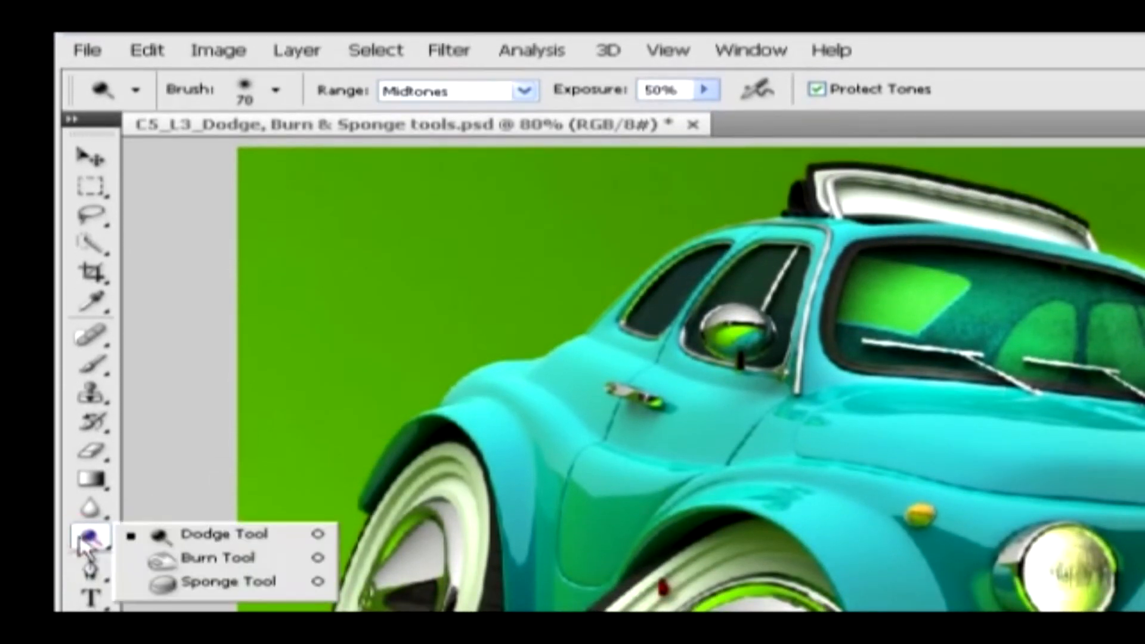
{"action": "left_click", "coordinate": [248, 561]}
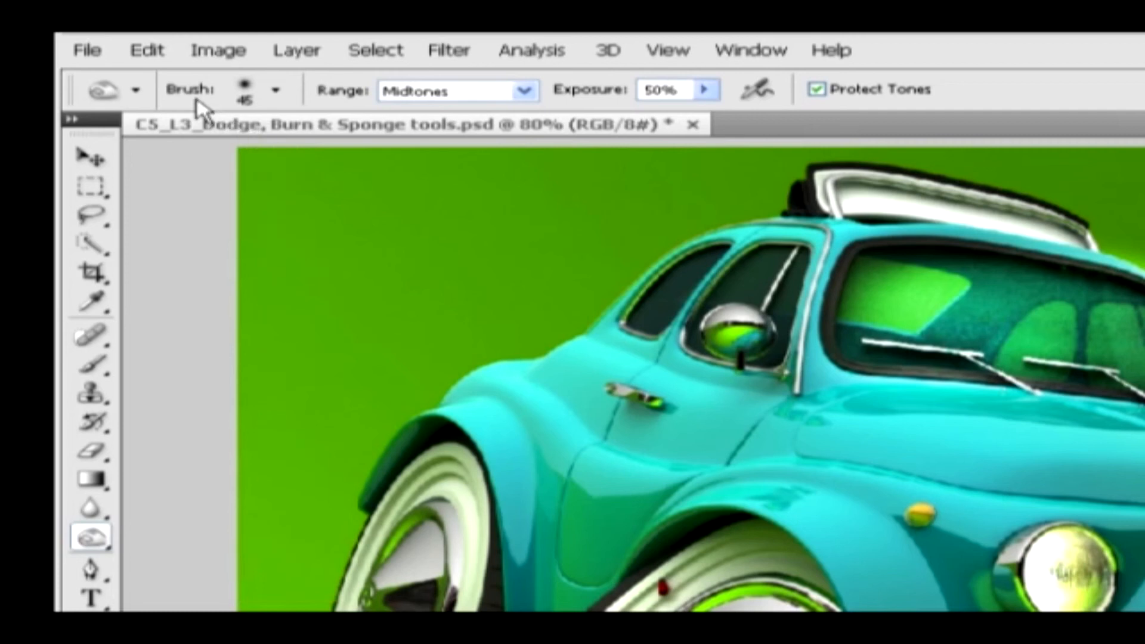
{"action": "left_click", "coordinate": [276, 90]}
{"action": "left_click_drag", "start_coordinate": [188, 158], "coordinate": [187, 164]}
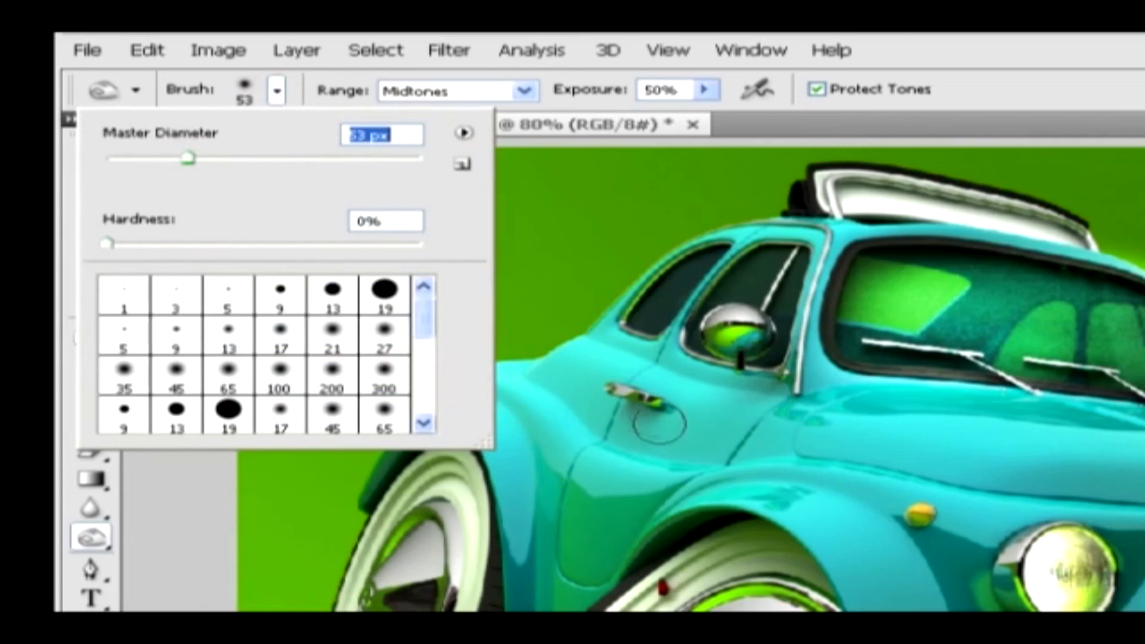
{"action": "left_click", "coordinate": [825, 450]}
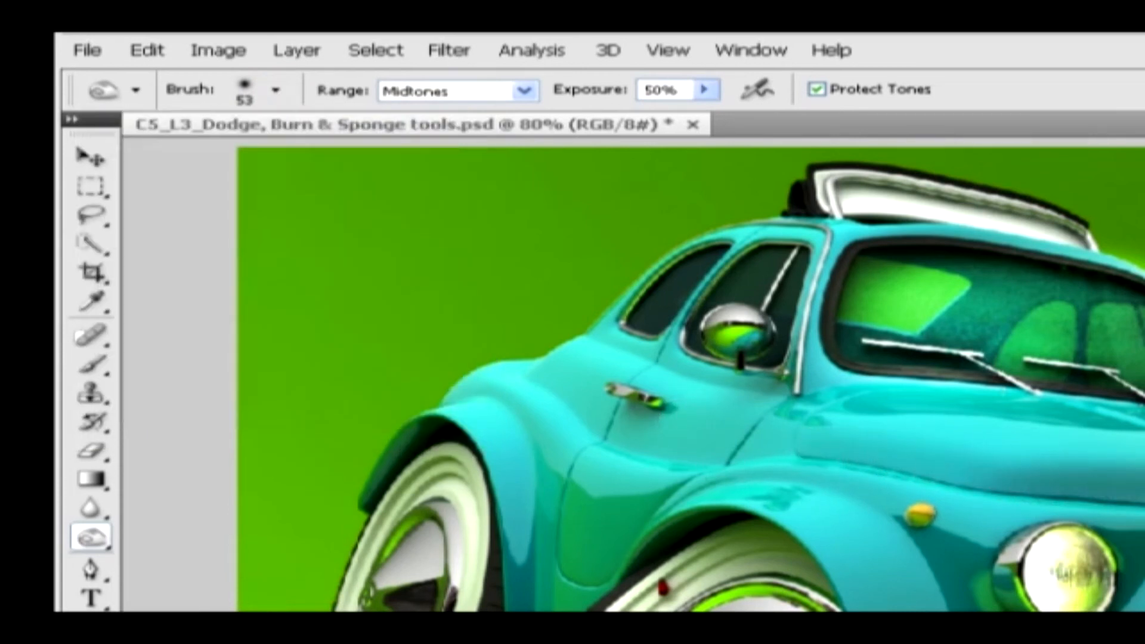
{"action": "mouse_move", "coordinate": [1054, 481]}
{"action": "left_mouse_down"}
{"action": "mouse_move", "coordinate": [804, 442]}
{"action": "mouse_move", "coordinate": [925, 465]}
{"action": "mouse_move", "coordinate": [1142, 472]}
{"action": "left_mouse_up"}
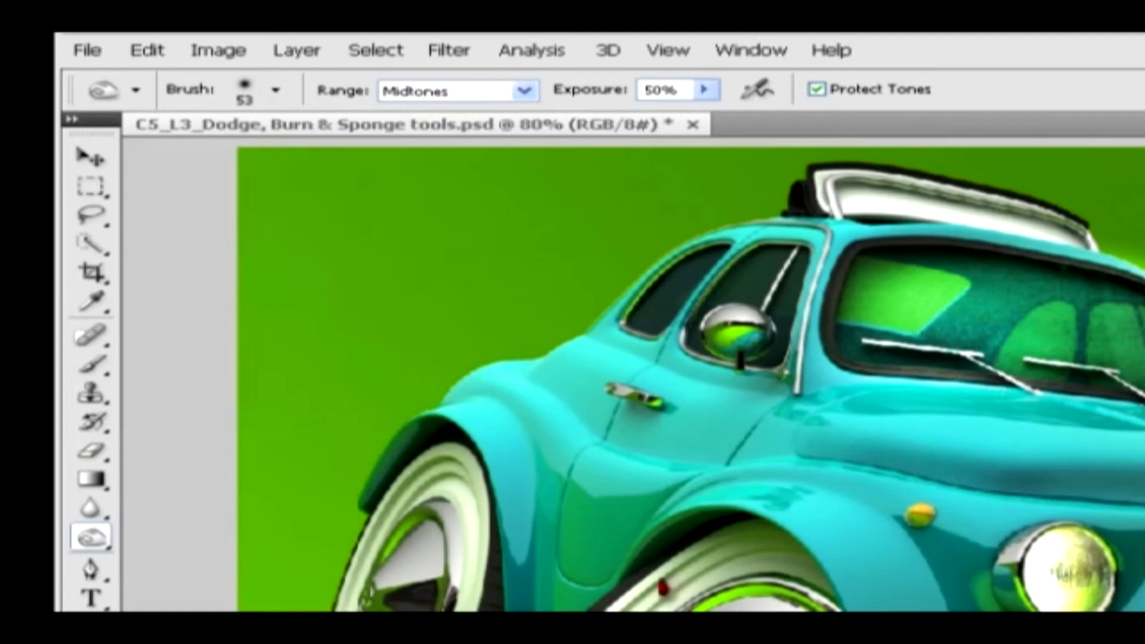
{"action": "left_click_drag", "start_coordinate": [1010, 476], "coordinate": [803, 446]}
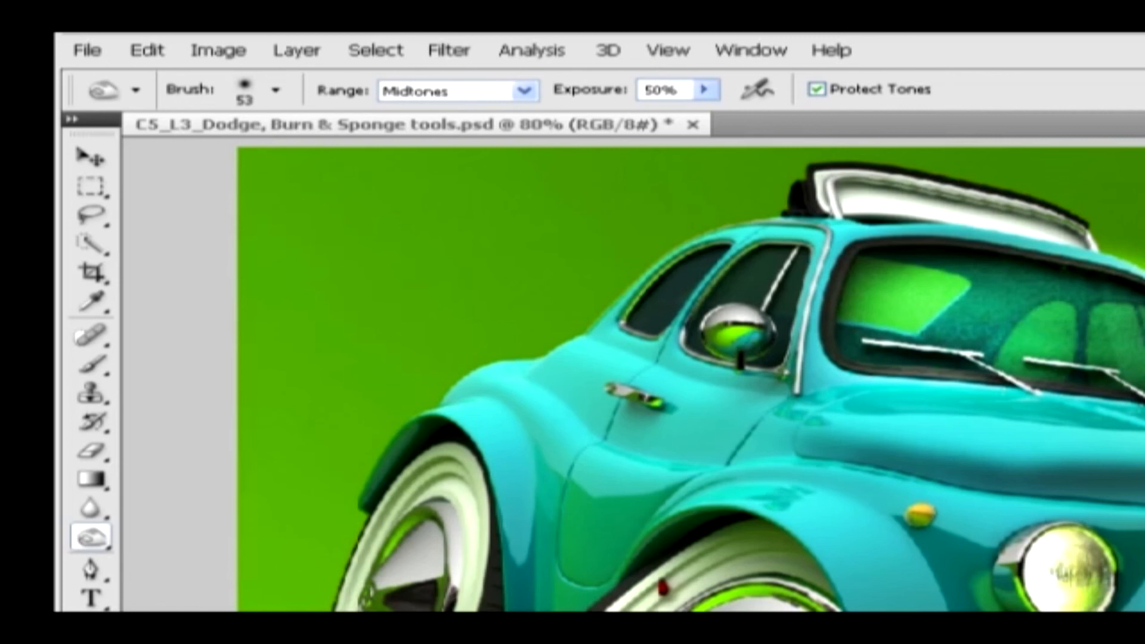
- Reduce the color intensity of the green background around the car with the Sponge tool in Desaturate mode at 63% flow
{"action": "left_click", "coordinate": [91, 540]}
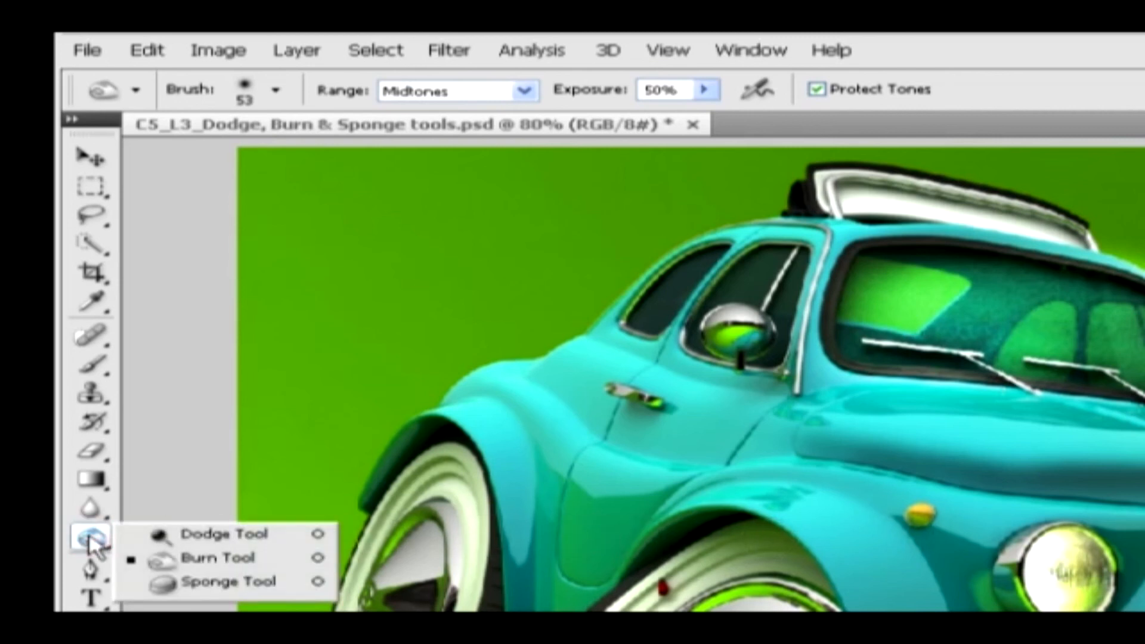
{"action": "left_click", "coordinate": [208, 590]}
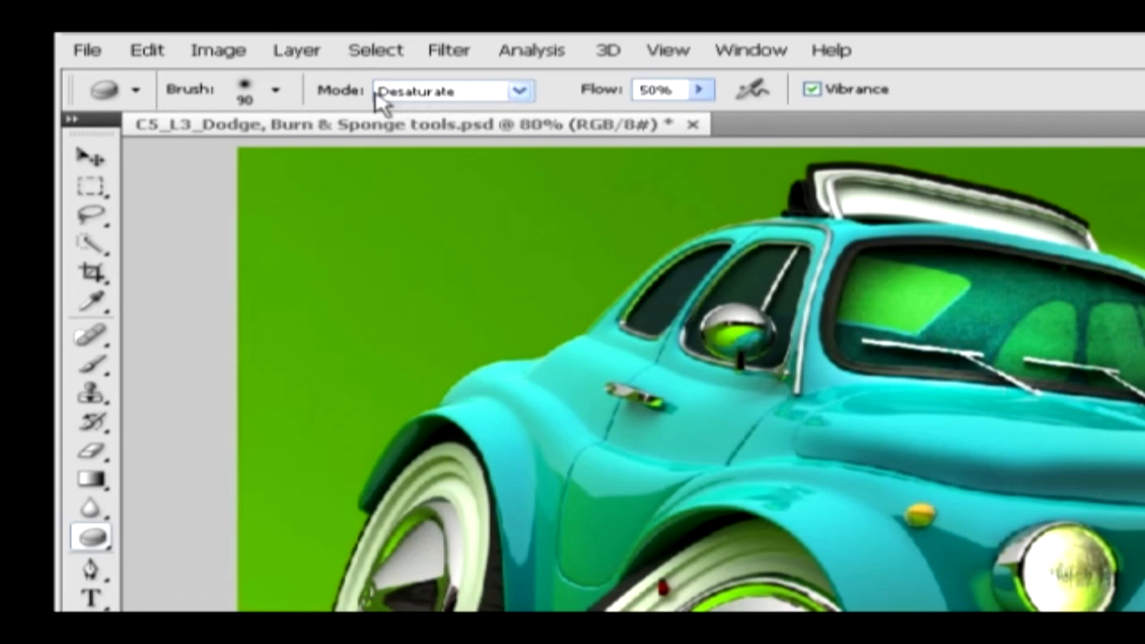
{"action": "left_click", "coordinate": [512, 92]}
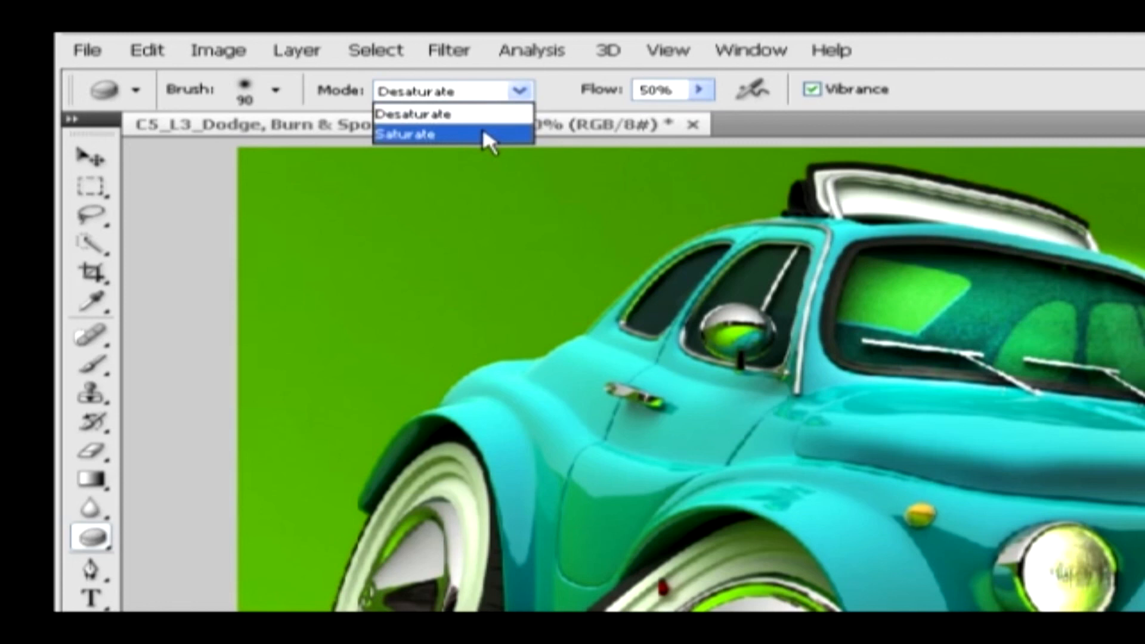
{"action": "left_click", "coordinate": [511, 114]}
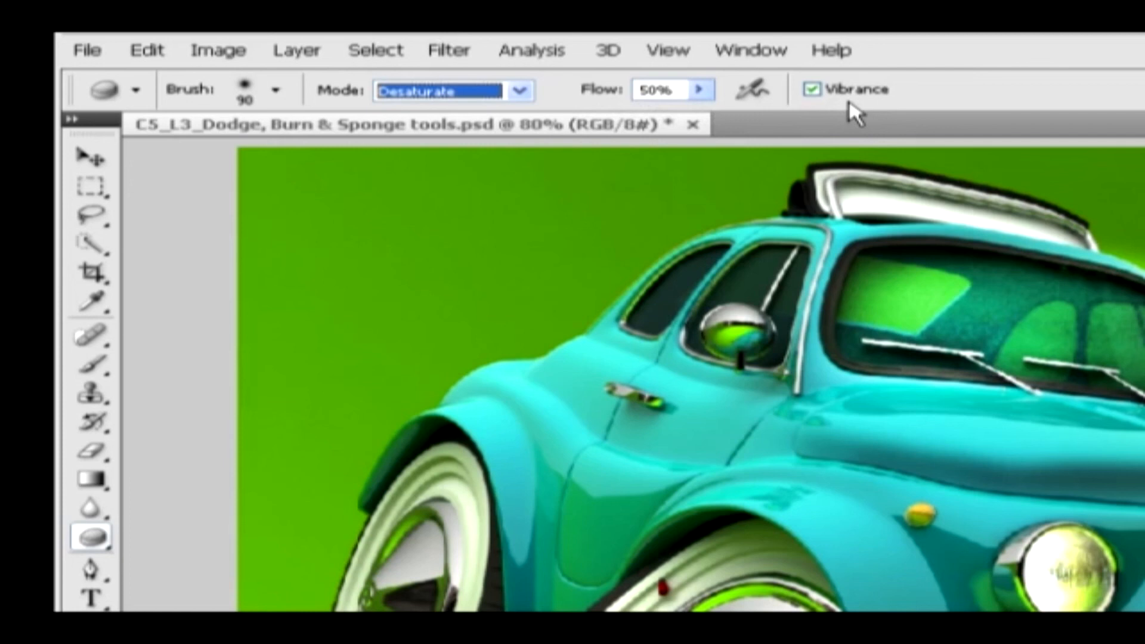
{"action": "left_click", "coordinate": [698, 89]}
{"action": "left_click_drag", "start_coordinate": [703, 111], "coordinate": [723, 114]}
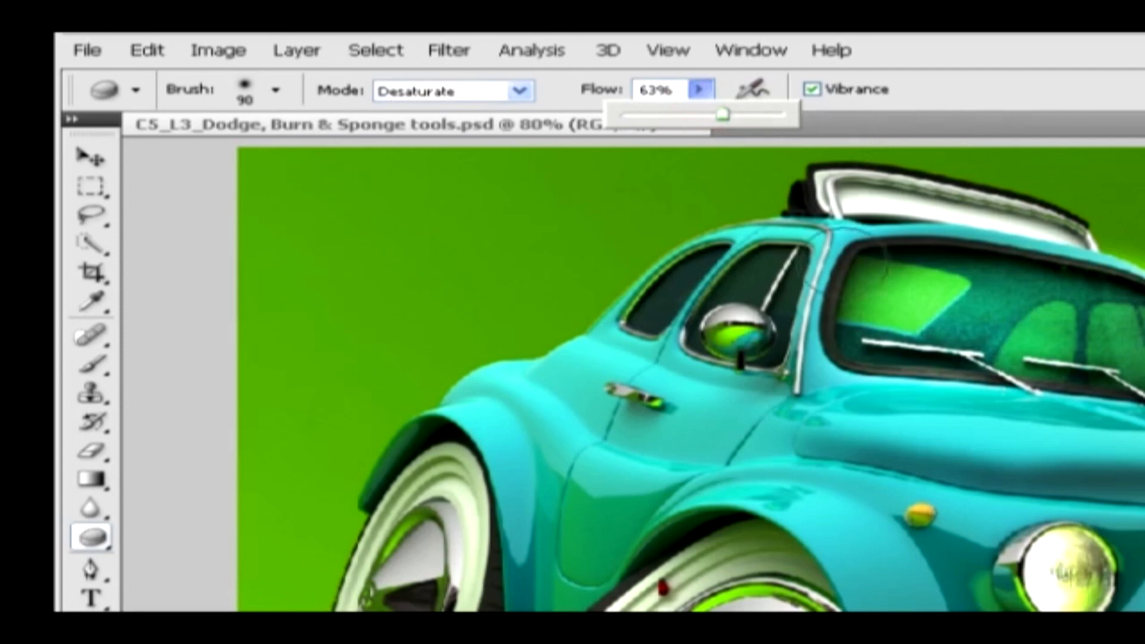
{"action": "mouse_move", "coordinate": [263, 205]}
{"action": "left_mouse_down"}
{"action": "mouse_move", "coordinate": [669, 186]}
{"action": "mouse_move", "coordinate": [376, 235]}
{"action": "mouse_move", "coordinate": [473, 294]}
{"action": "mouse_move", "coordinate": [513, 383]}
{"action": "mouse_move", "coordinate": [260, 490]}
{"action": "mouse_move", "coordinate": [357, 382]}
{"action": "mouse_move", "coordinate": [276, 255]}
{"action": "mouse_move", "coordinate": [601, 199]}
{"action": "mouse_move", "coordinate": [190, 245]}
{"action": "mouse_move", "coordinate": [205, 312]}
{"action": "mouse_move", "coordinate": [280, 391]}
{"action": "mouse_move", "coordinate": [276, 544]}
{"action": "mouse_move", "coordinate": [349, 591]}
{"action": "left_mouse_up"}
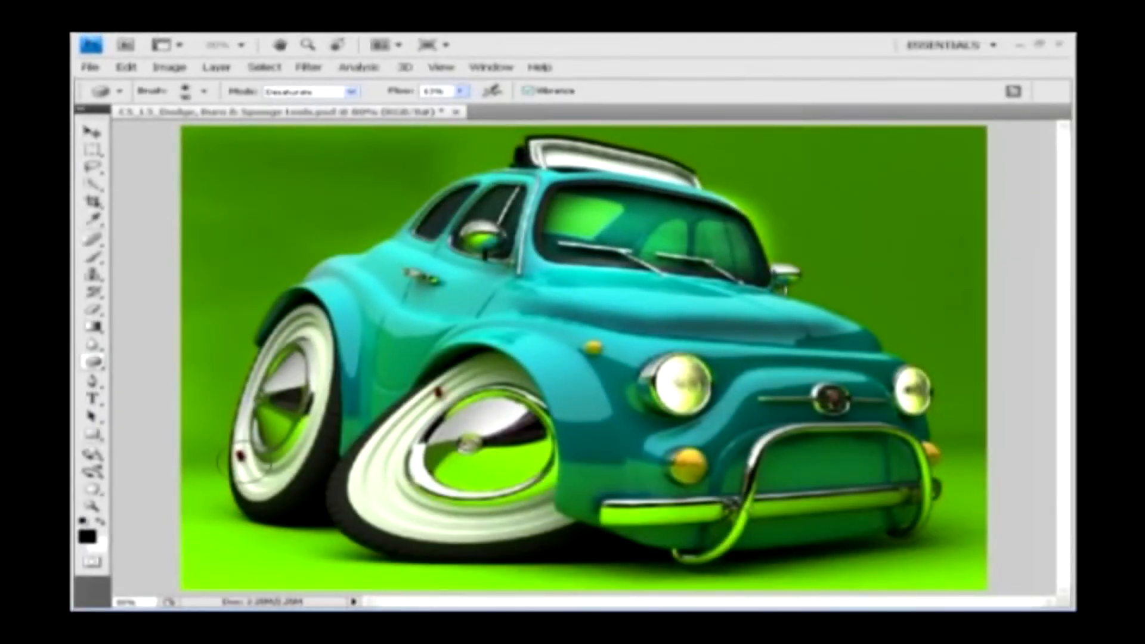